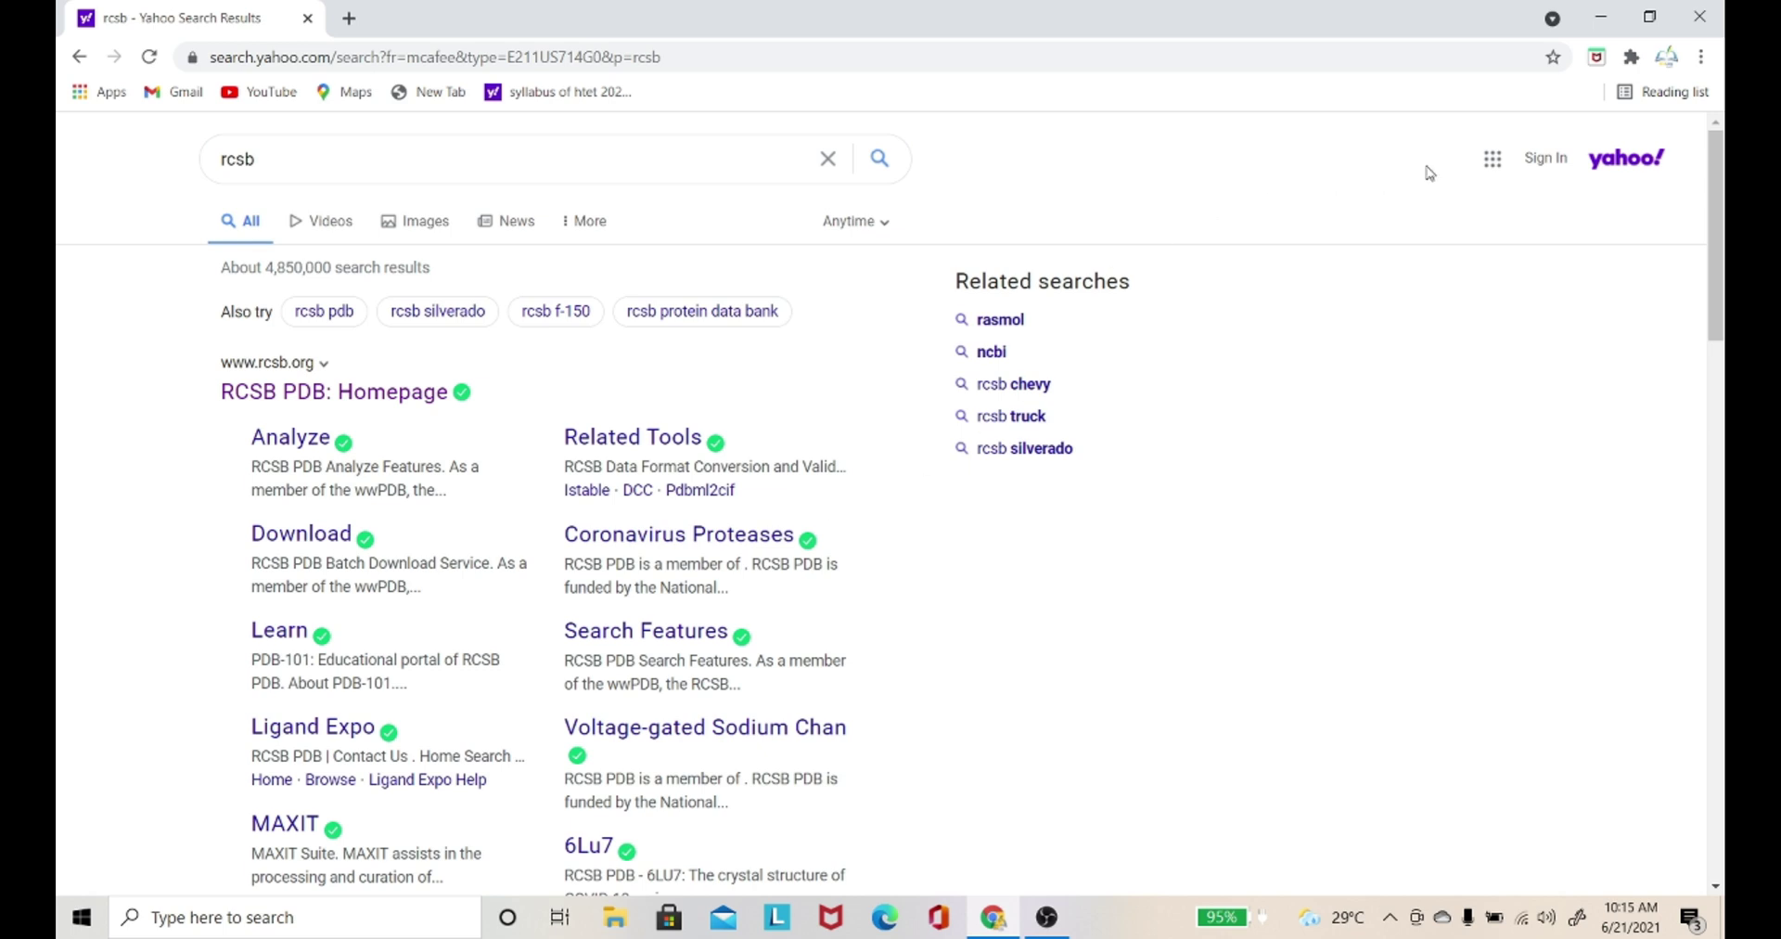
{"action": "left_click", "coordinate": [1631, 58]}
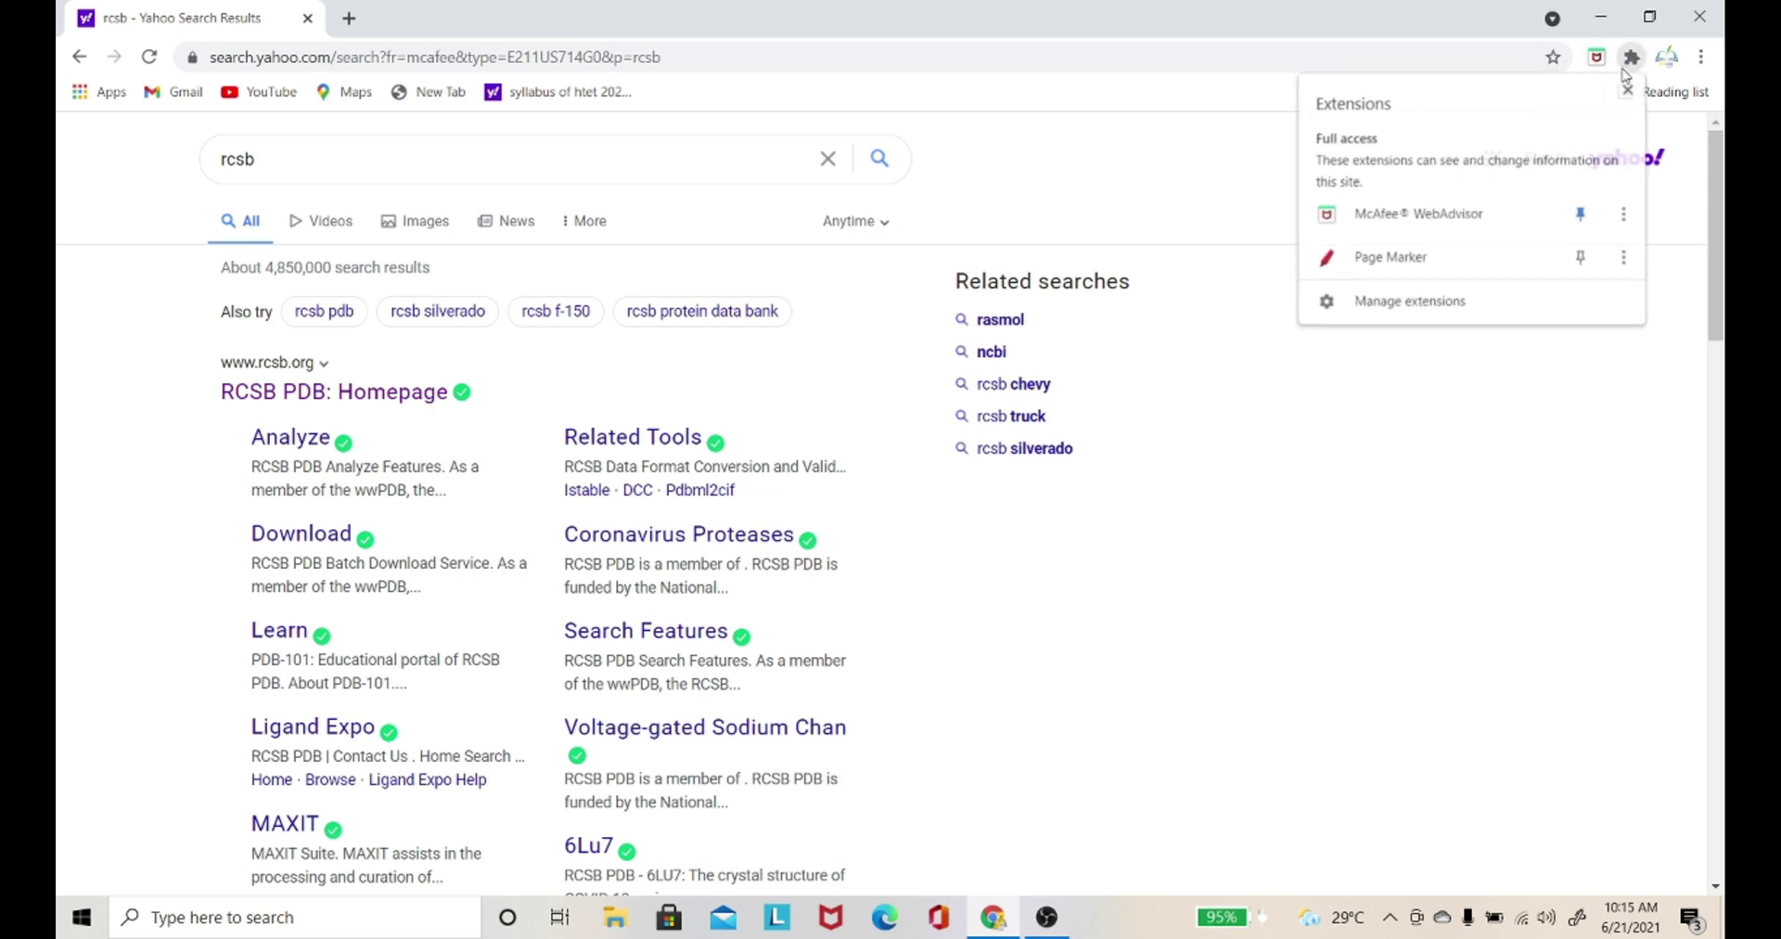
{"action": "left_click", "coordinate": [1390, 257]}
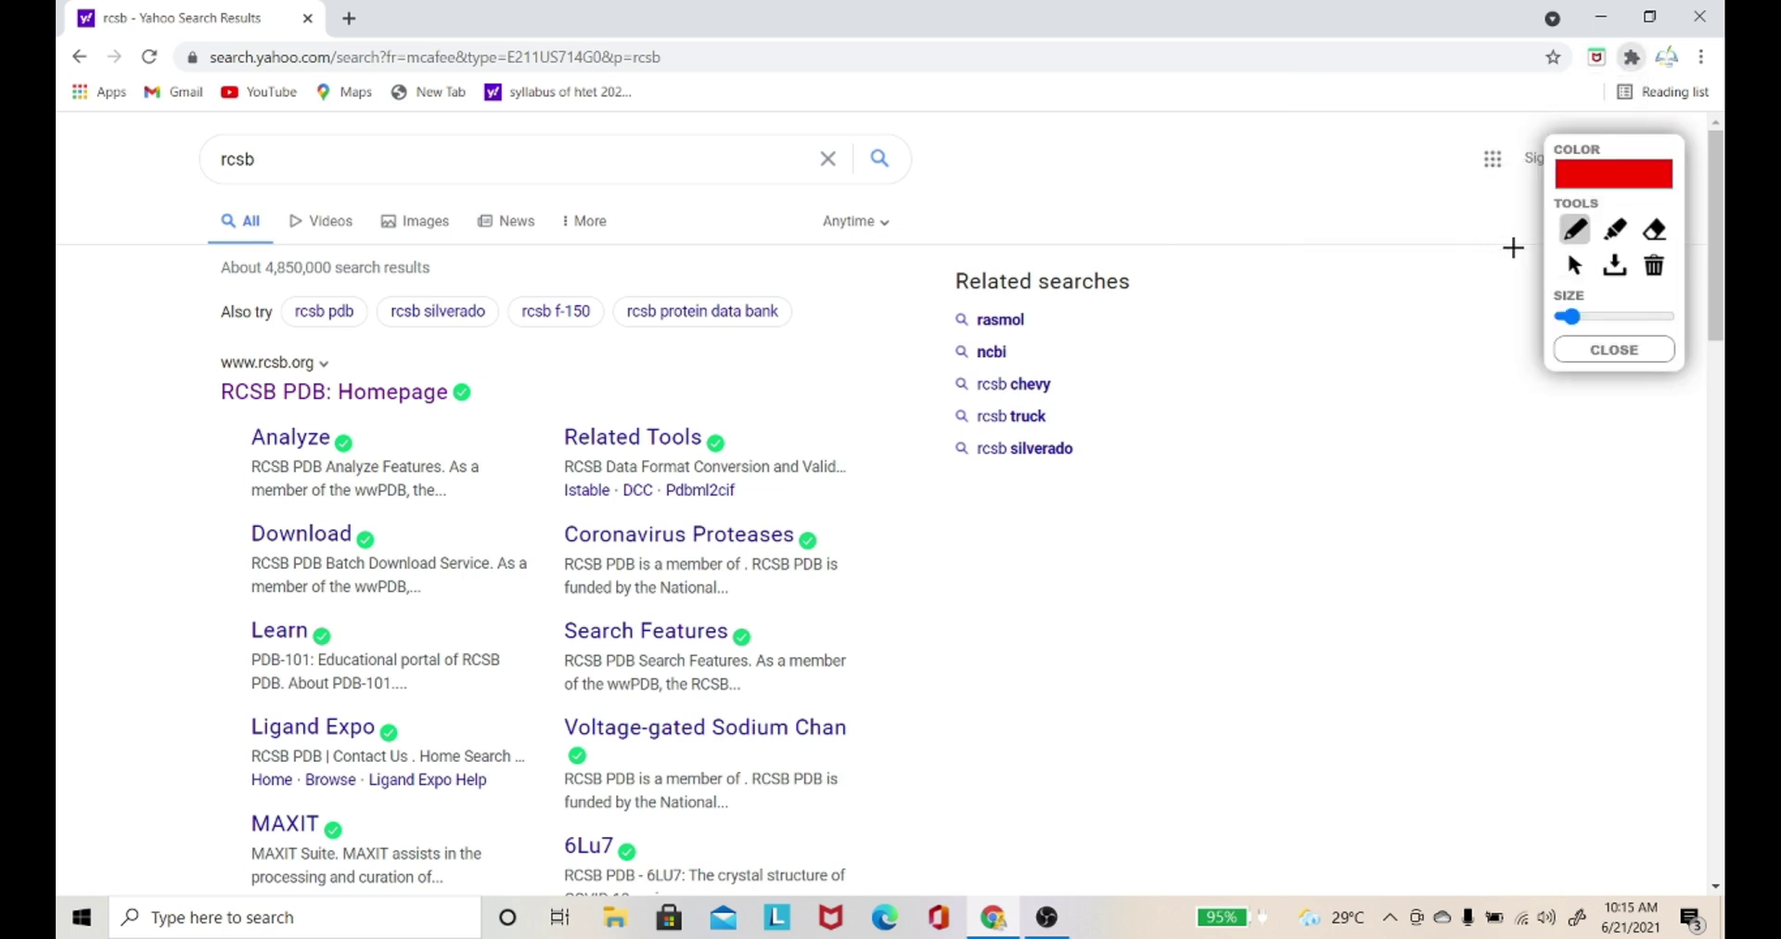
{"action": "left_click", "coordinate": [1614, 229]}
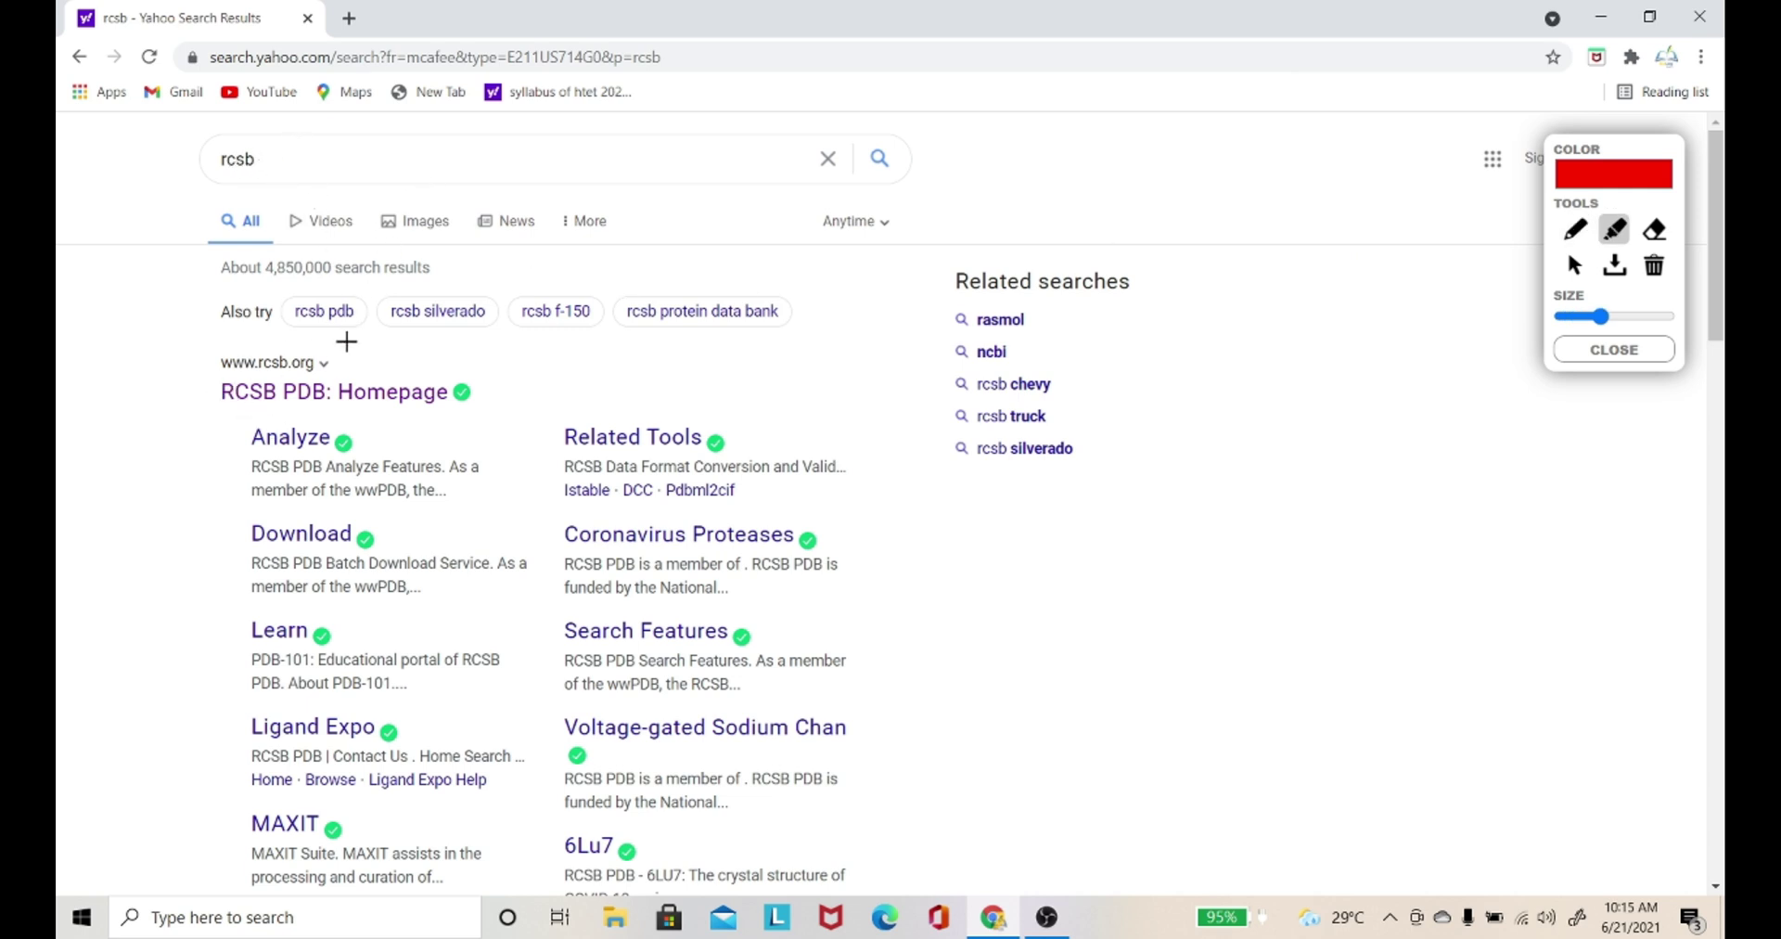
{"action": "mouse_move", "coordinate": [219, 393]}
{"action": "left_mouse_down"}
{"action": "mouse_move", "coordinate": [476, 380]}
{"action": "mouse_move", "coordinate": [471, 398]}
{"action": "mouse_move", "coordinate": [212, 409]}
{"action": "left_mouse_up"}
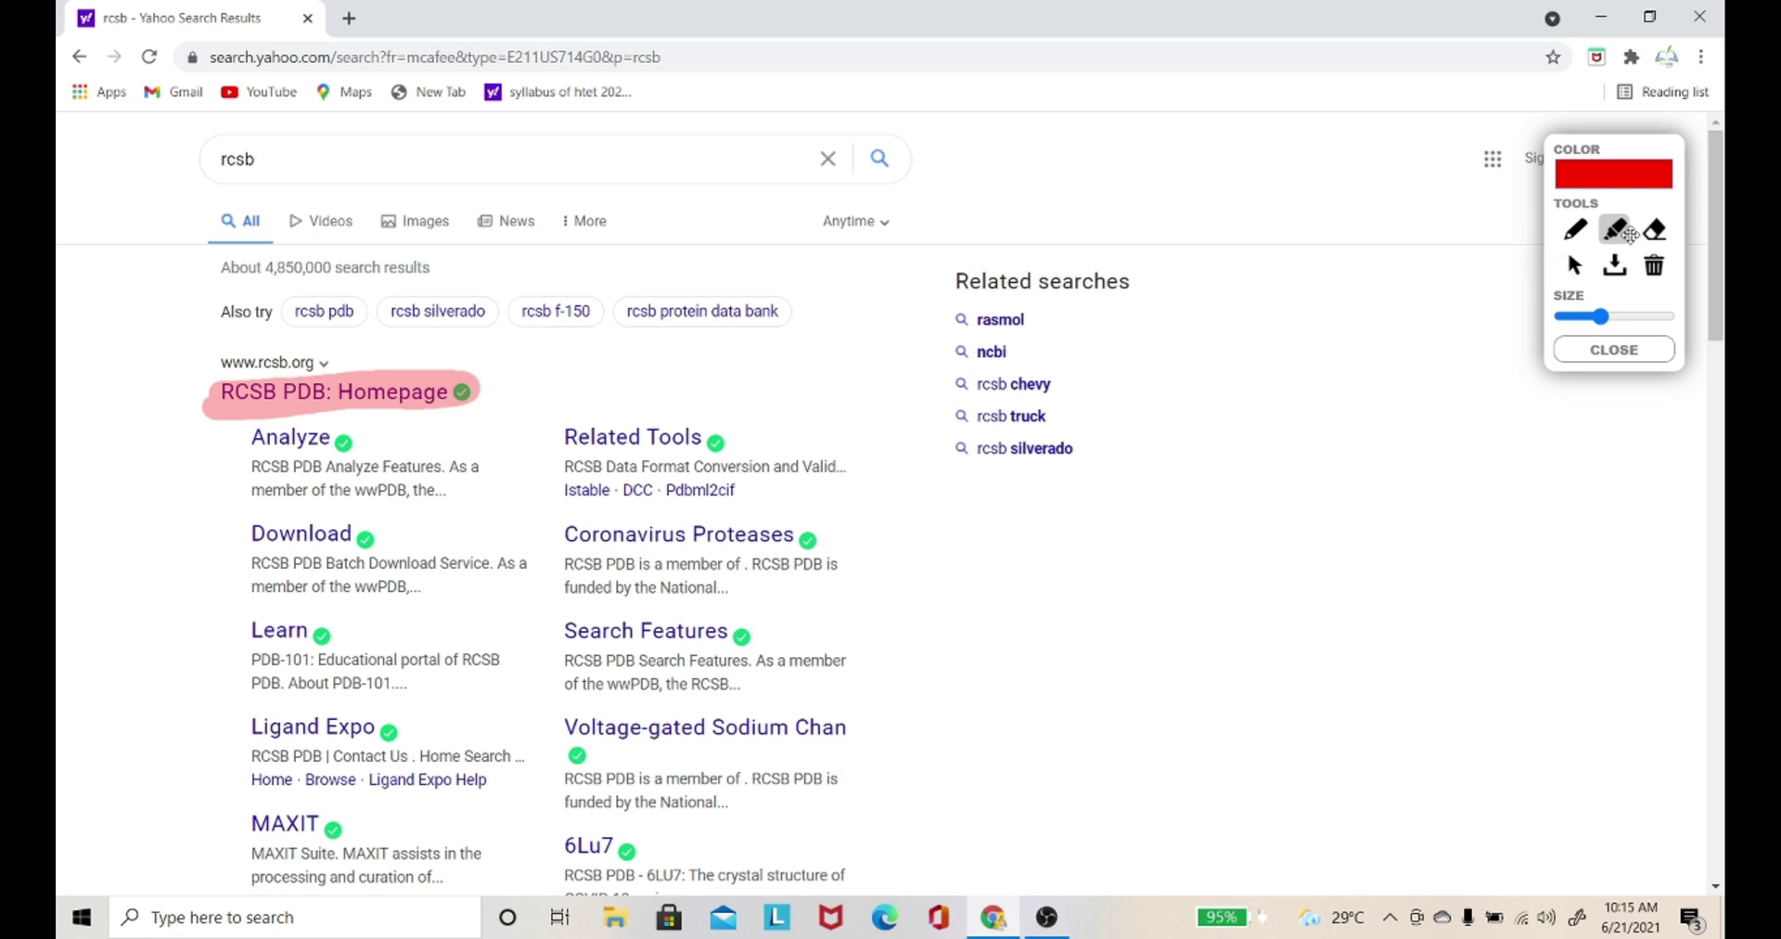
- Open the 'RCSB PDB: Homepage' result in a new tab and dismiss the pop-up notification
{"action": "left_click", "coordinate": [1577, 351]}
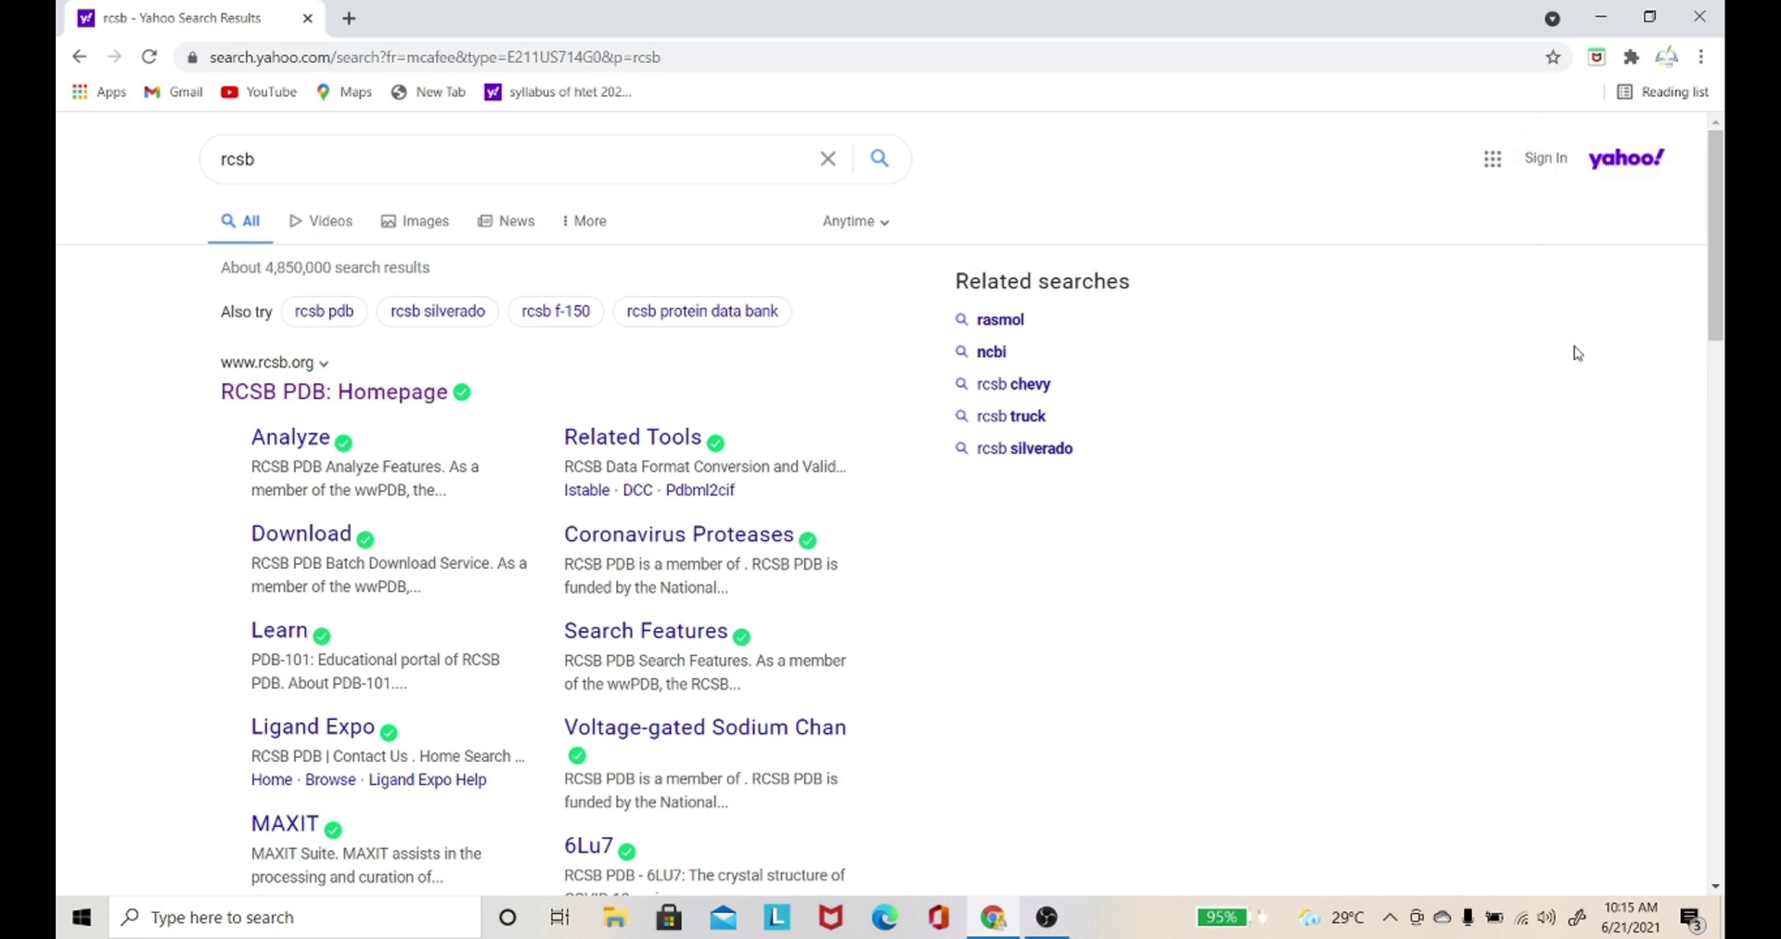
{"action": "left_click", "coordinate": [295, 394]}
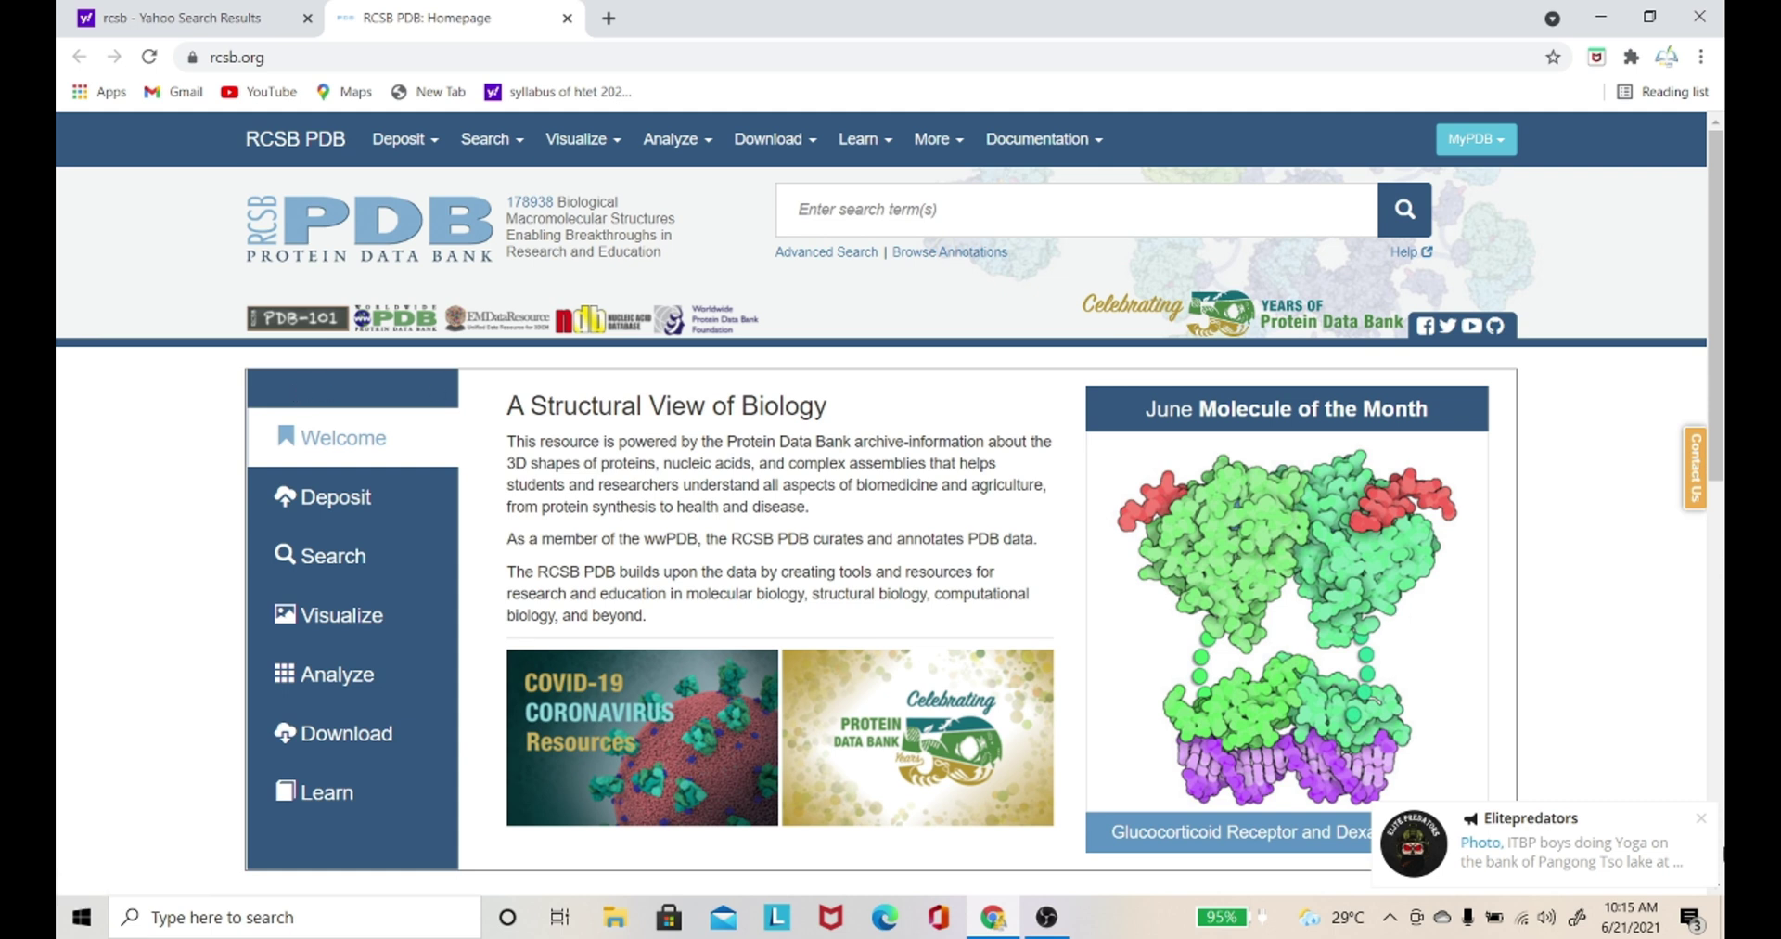
{"action": "left_click", "coordinate": [1701, 818]}
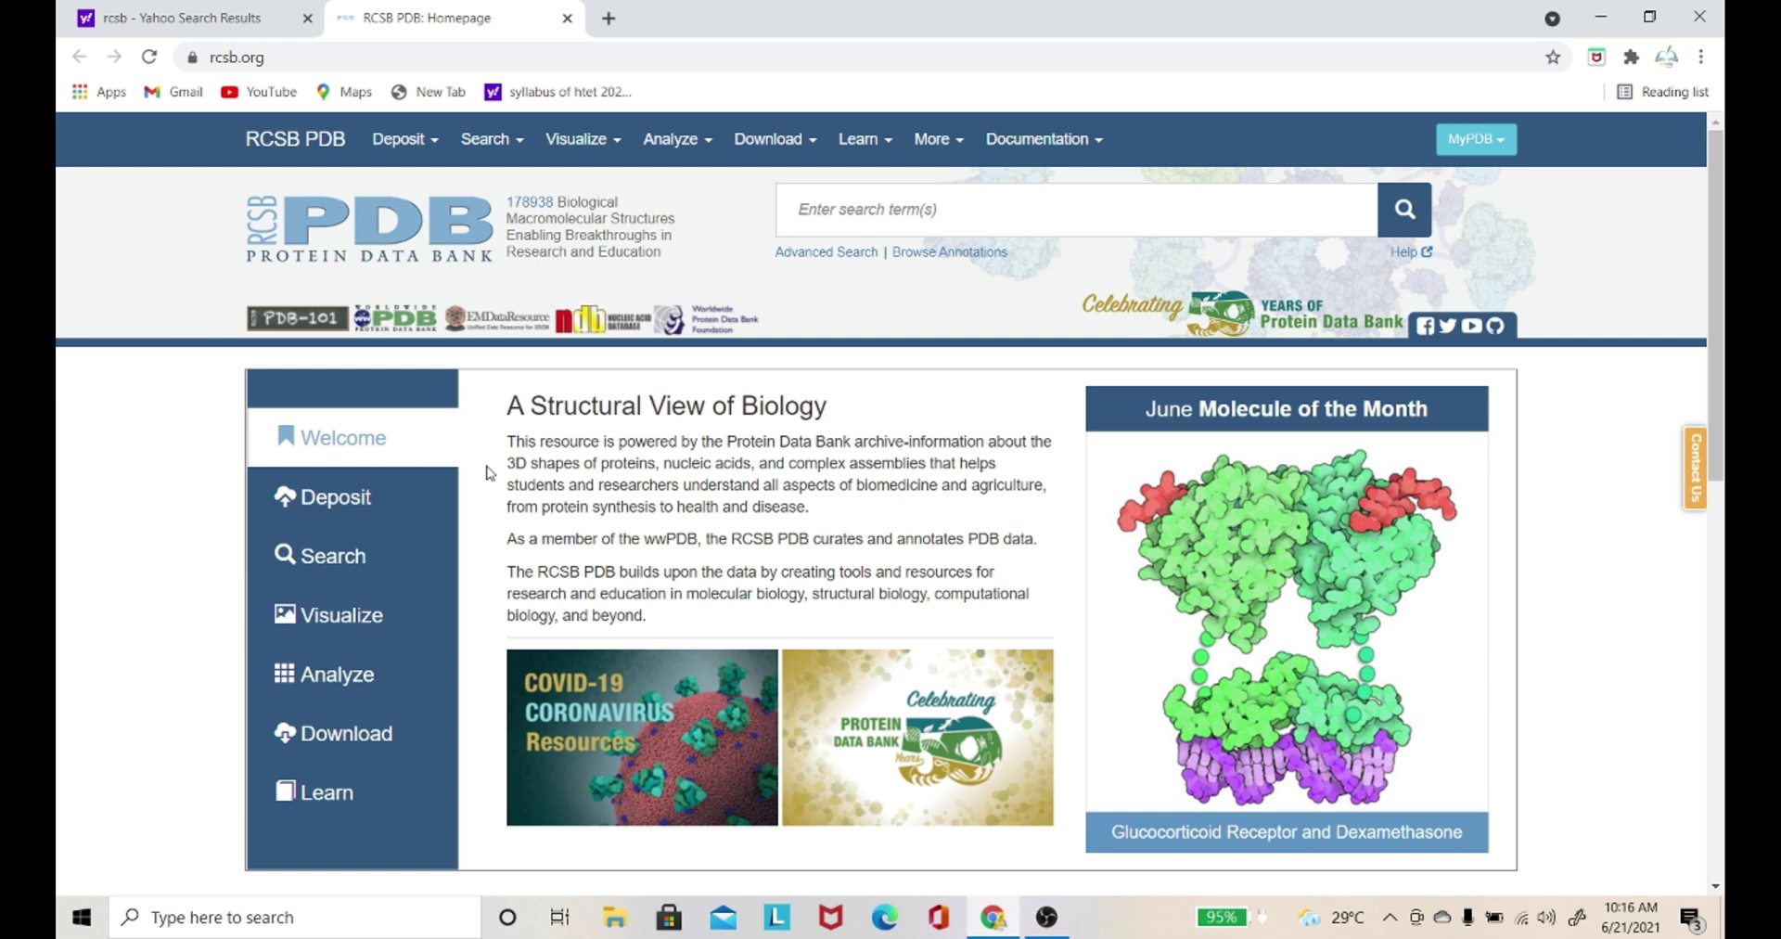
{"action": "left_click", "coordinate": [1630, 58]}
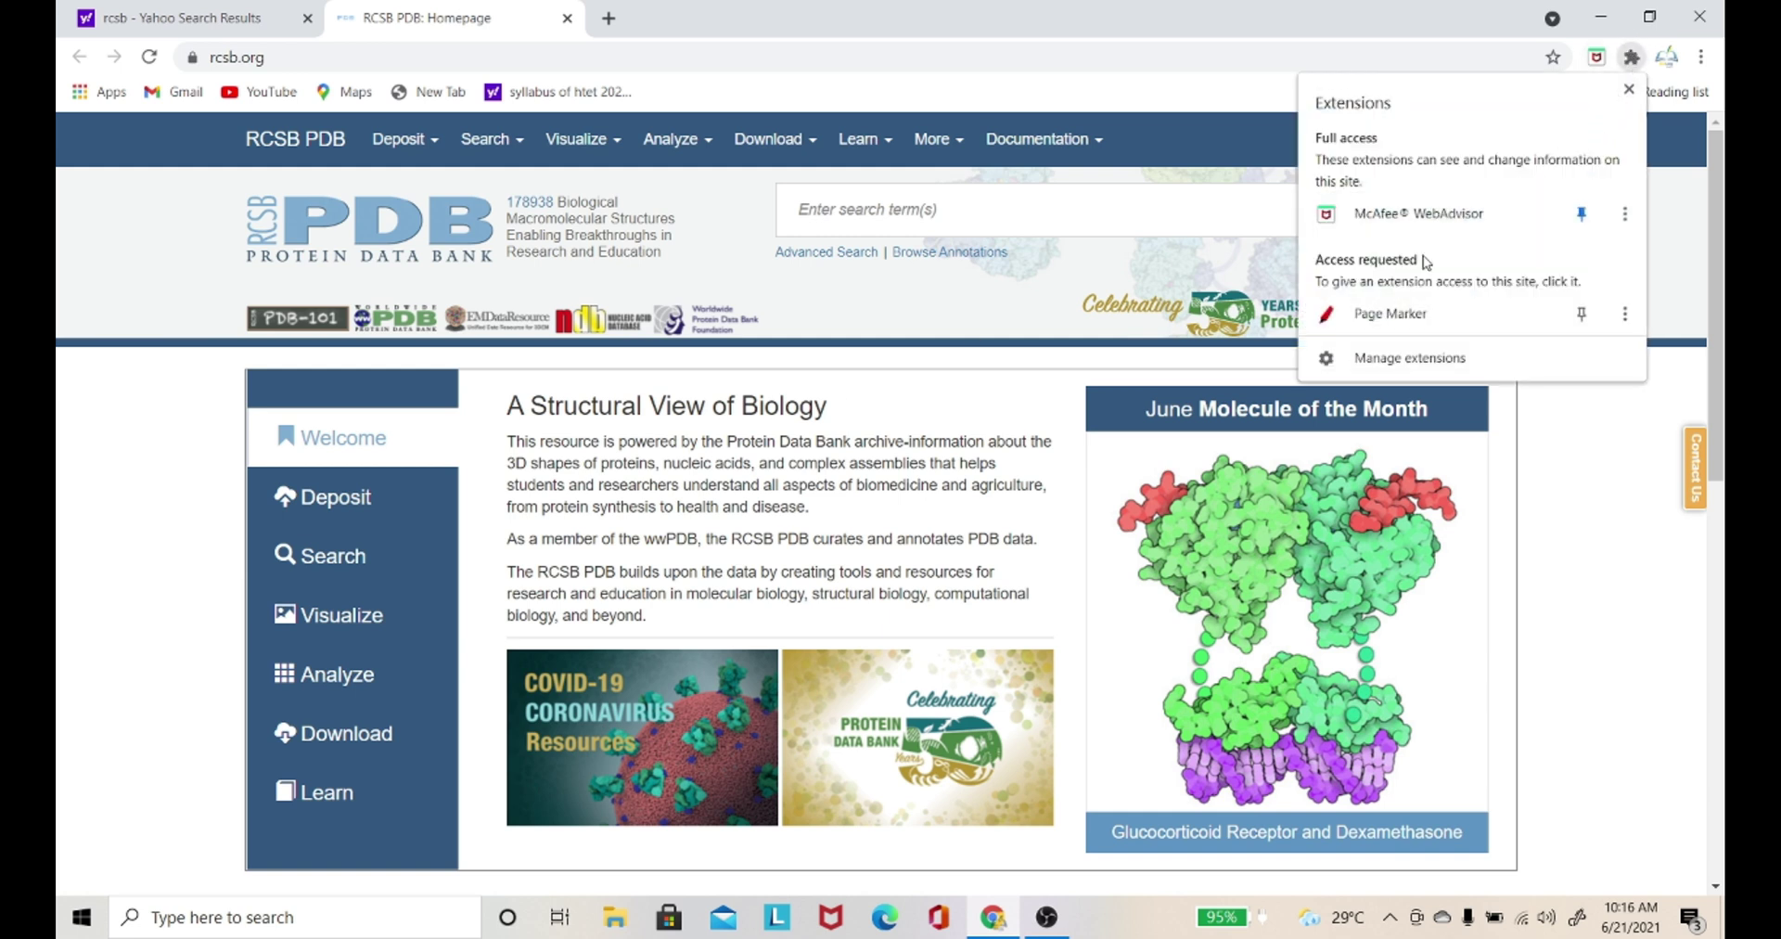
{"action": "left_click", "coordinate": [1391, 315]}
{"action": "left_click", "coordinate": [1614, 229]}
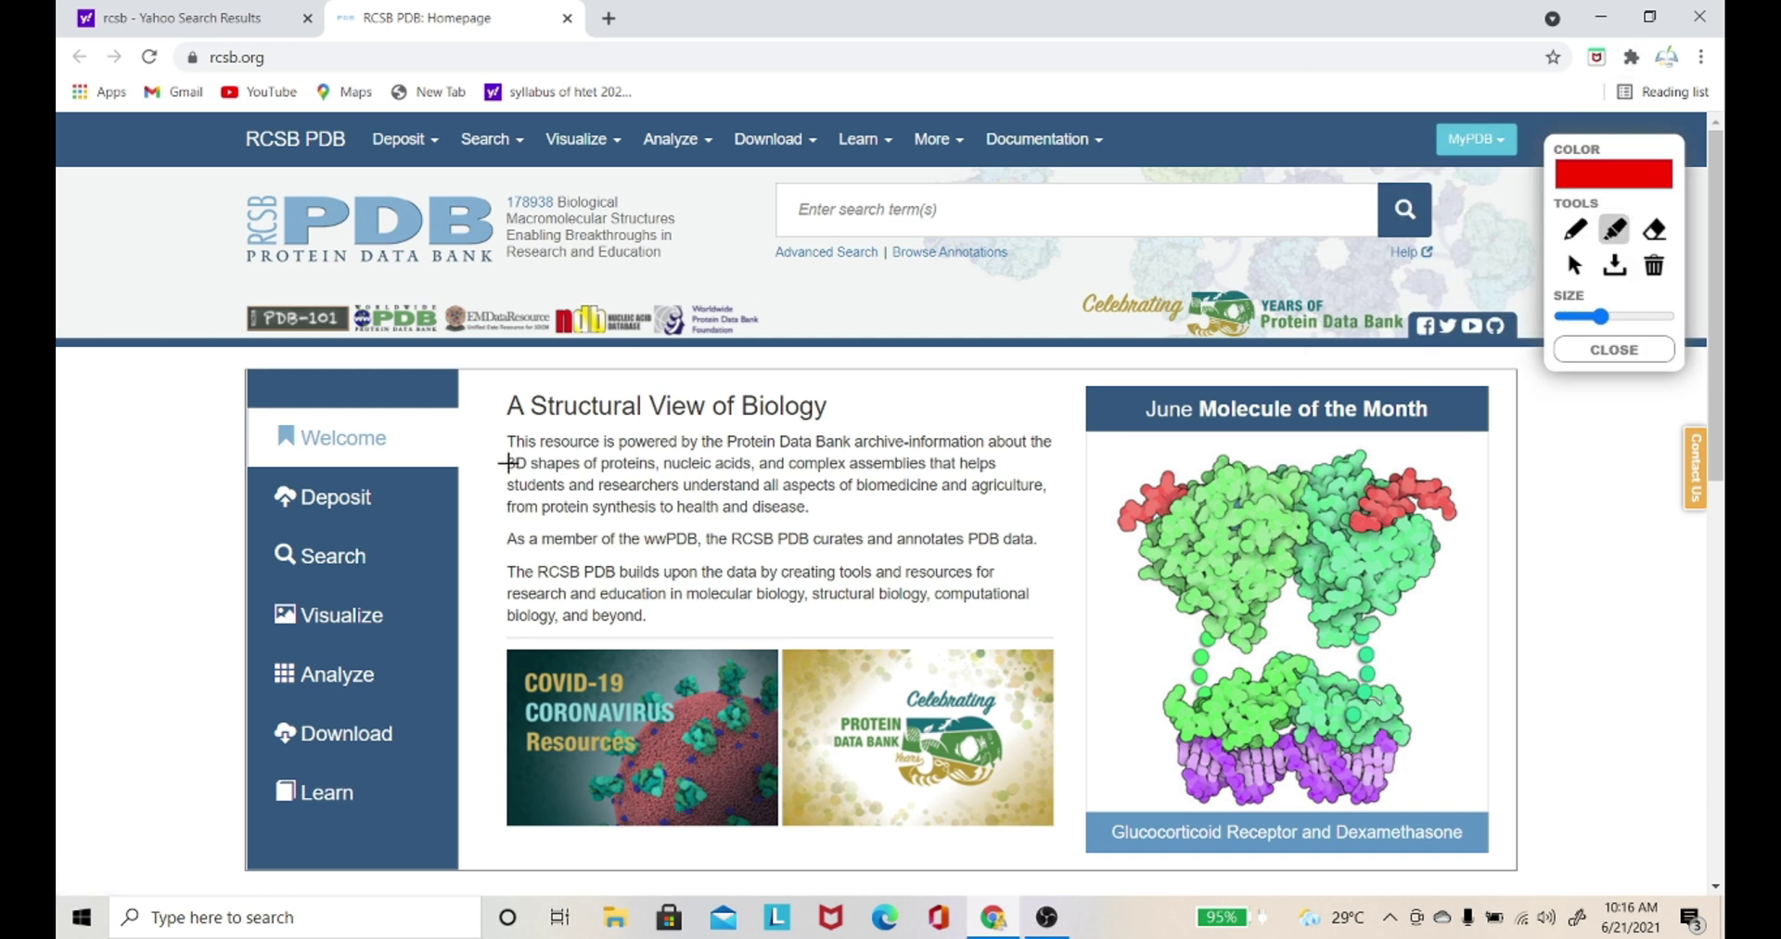
{"action": "left_click_drag", "start_coordinate": [509, 462], "coordinate": [782, 462]}
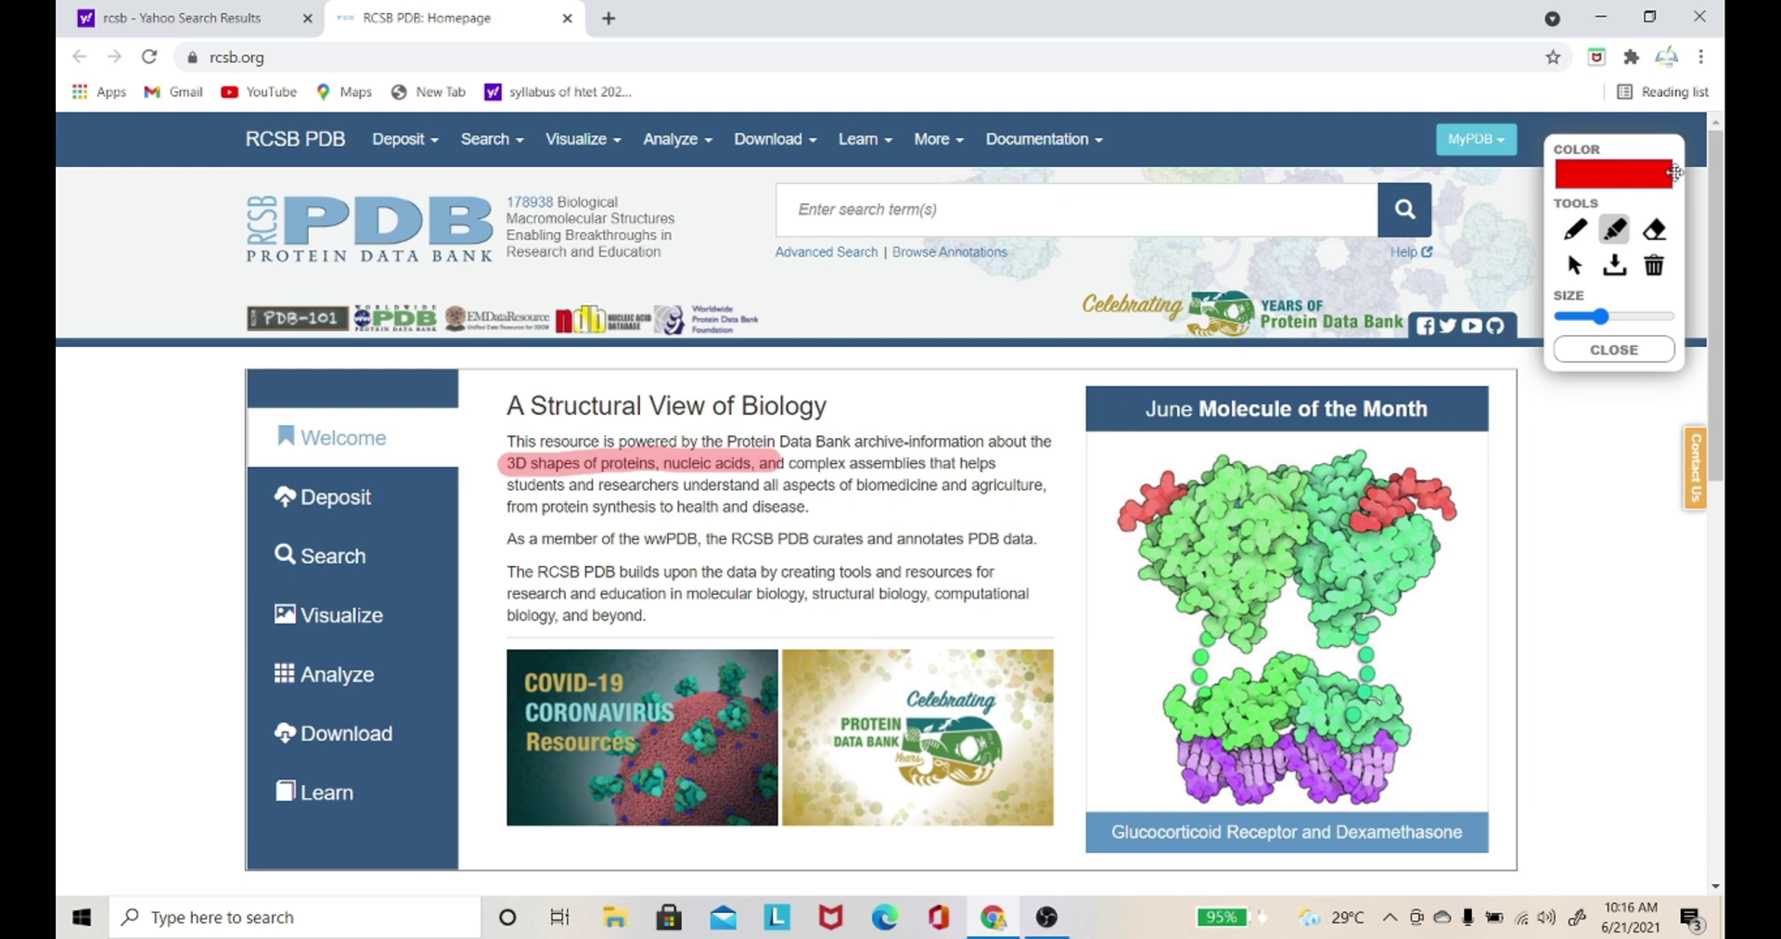
{"action": "left_click", "coordinate": [1613, 352]}
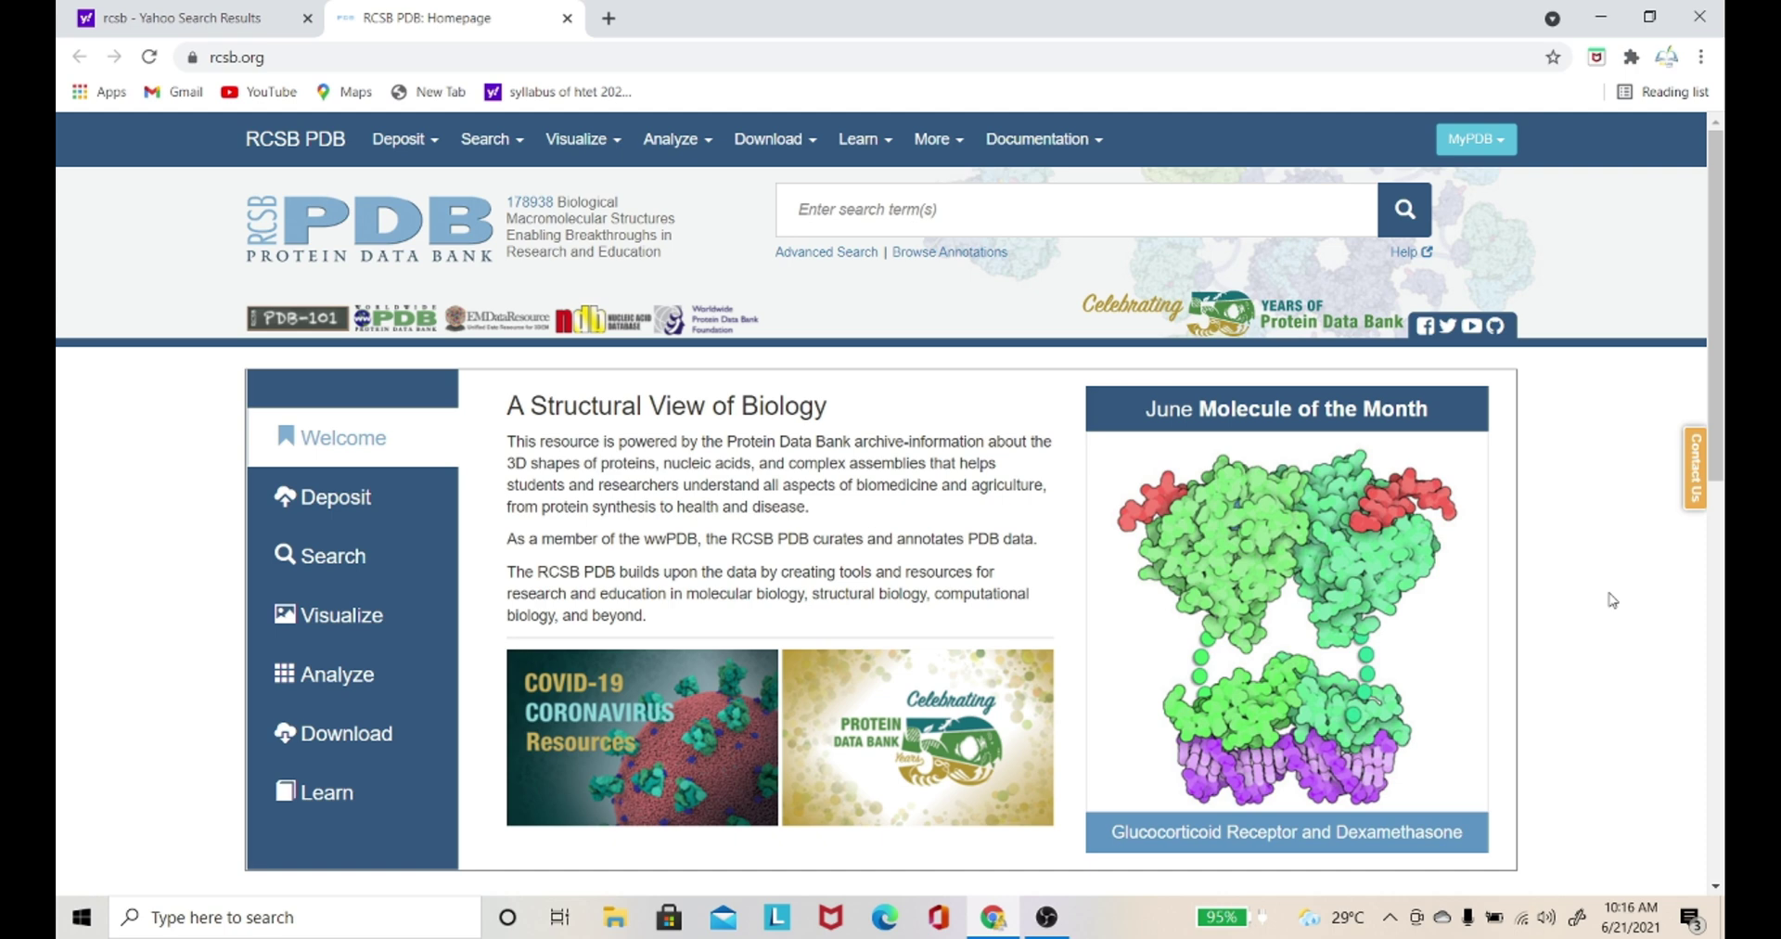
{"action": "left_click_drag", "start_coordinate": [1713, 278], "coordinate": [1697, 511]}
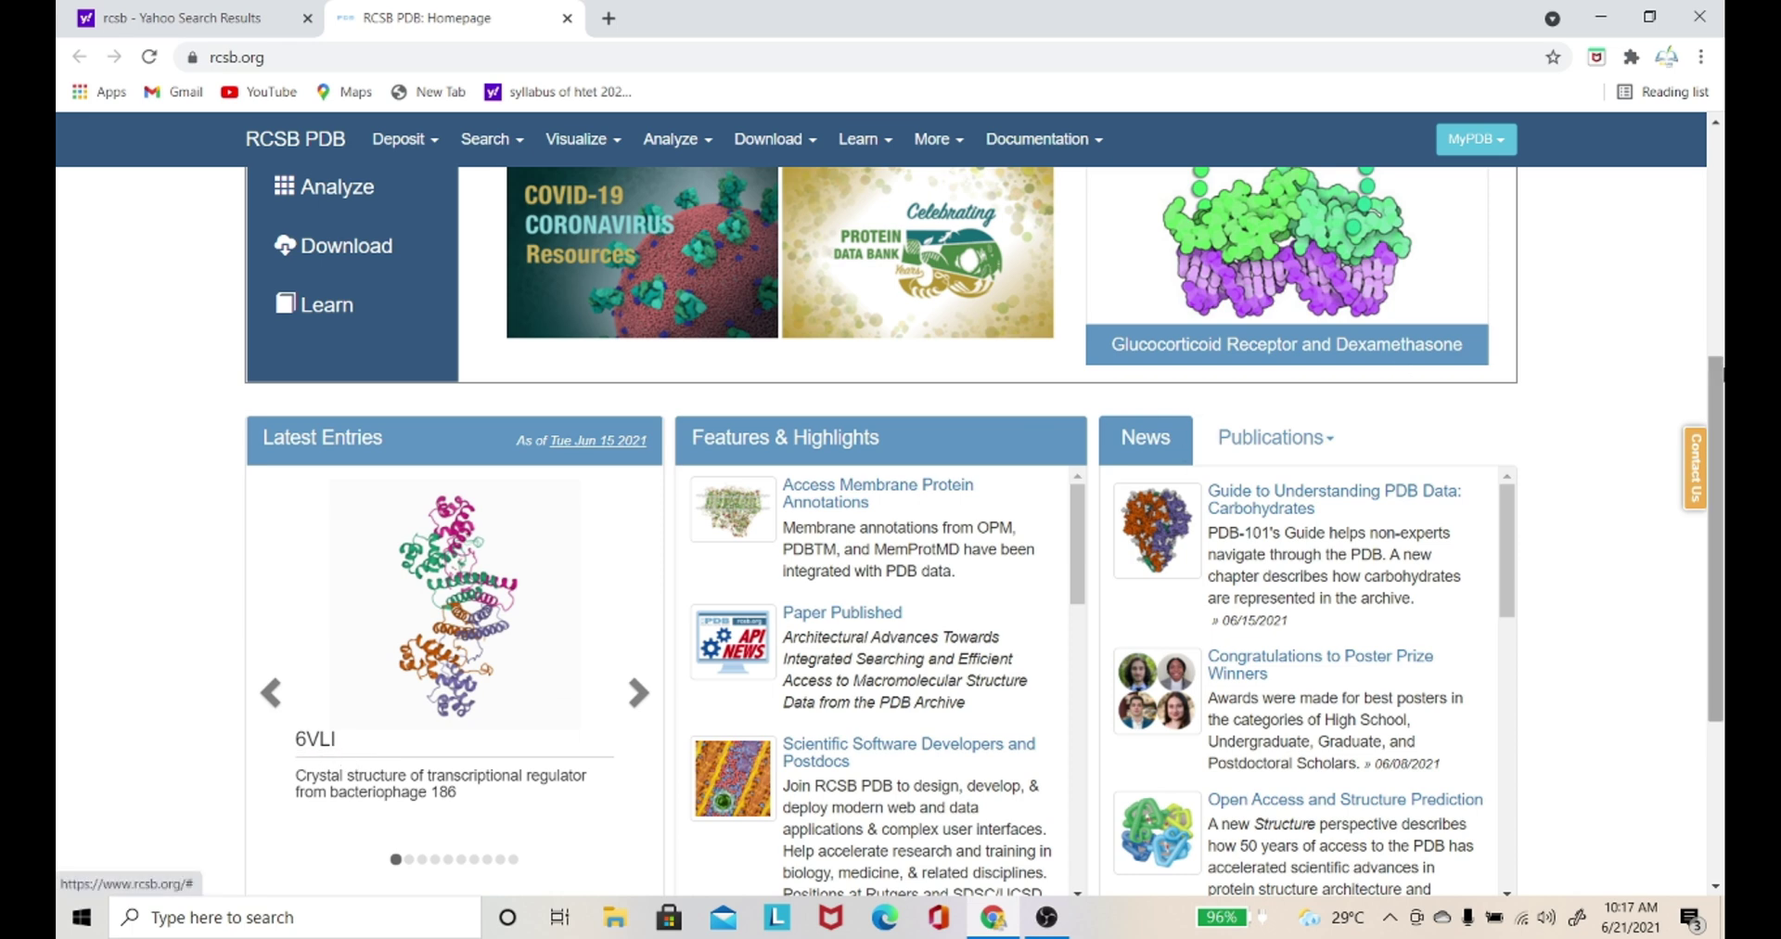
{"action": "scroll", "coordinate": [1717, 357], "scroll_direction": "up", "scroll_amount": 1}
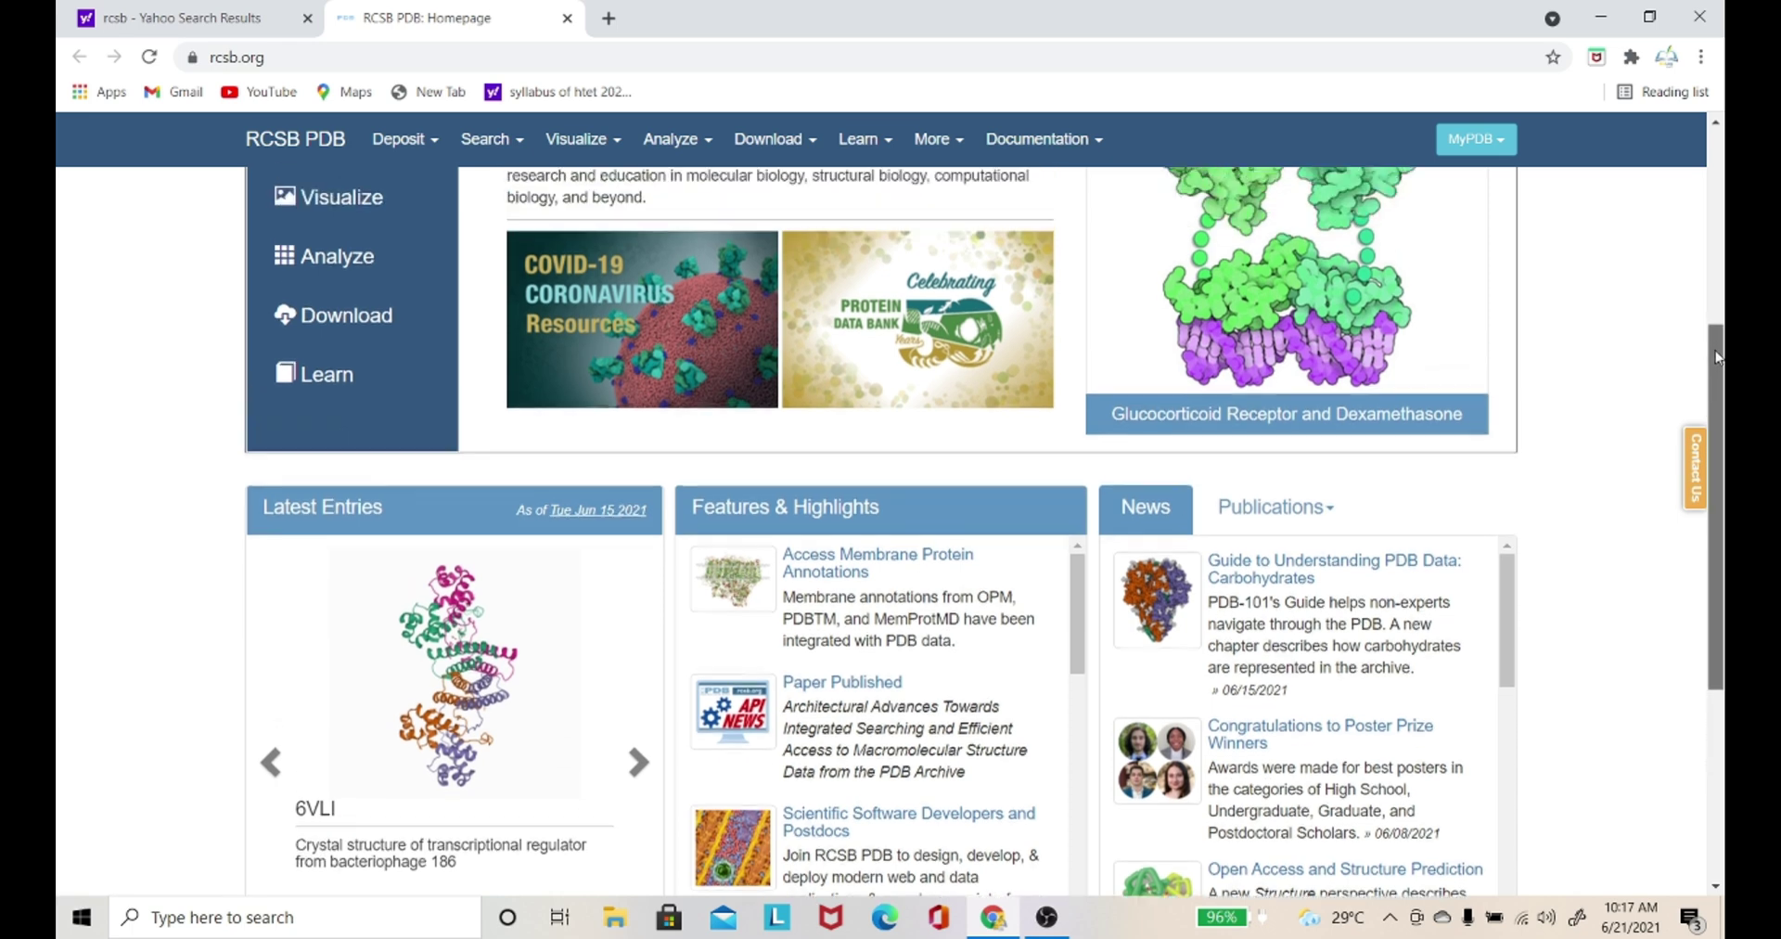
{"action": "left_click_drag", "start_coordinate": [1716, 357], "coordinate": [1676, 162]}
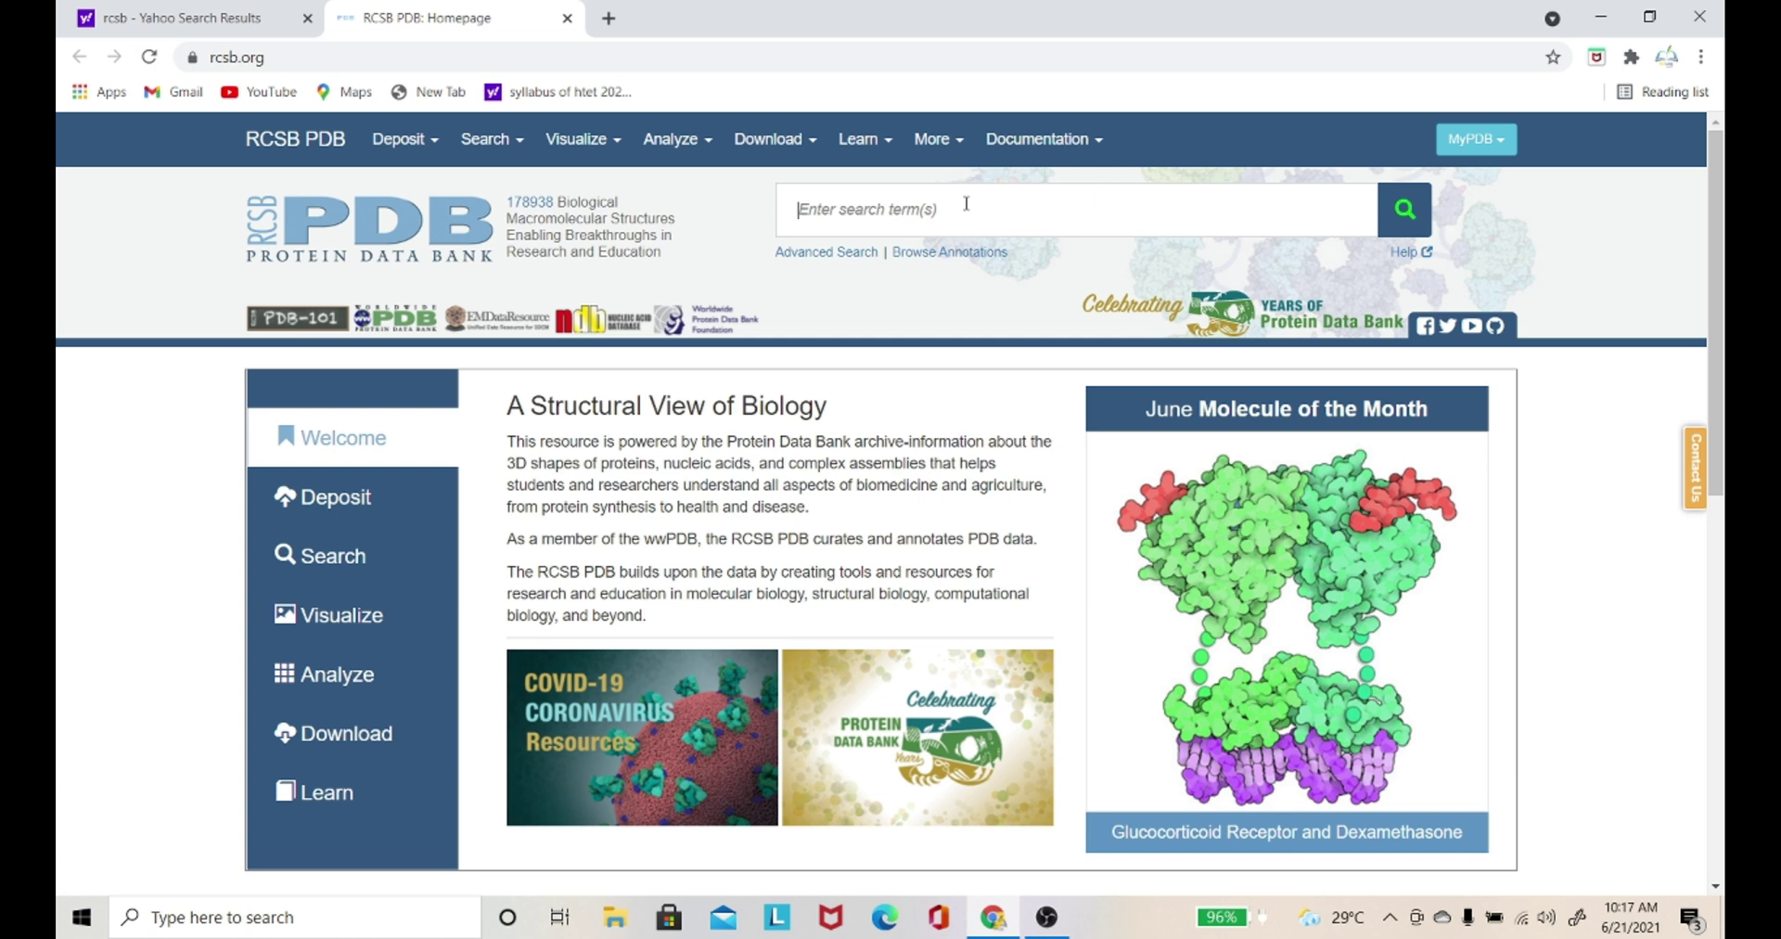
- Search RCSB PDB for entry ID 1aki to list the 1AKI hen egg-white lysozyme structure
{"action": "type", "text": "1"}
{"action": "key", "text": "BackSpace"}
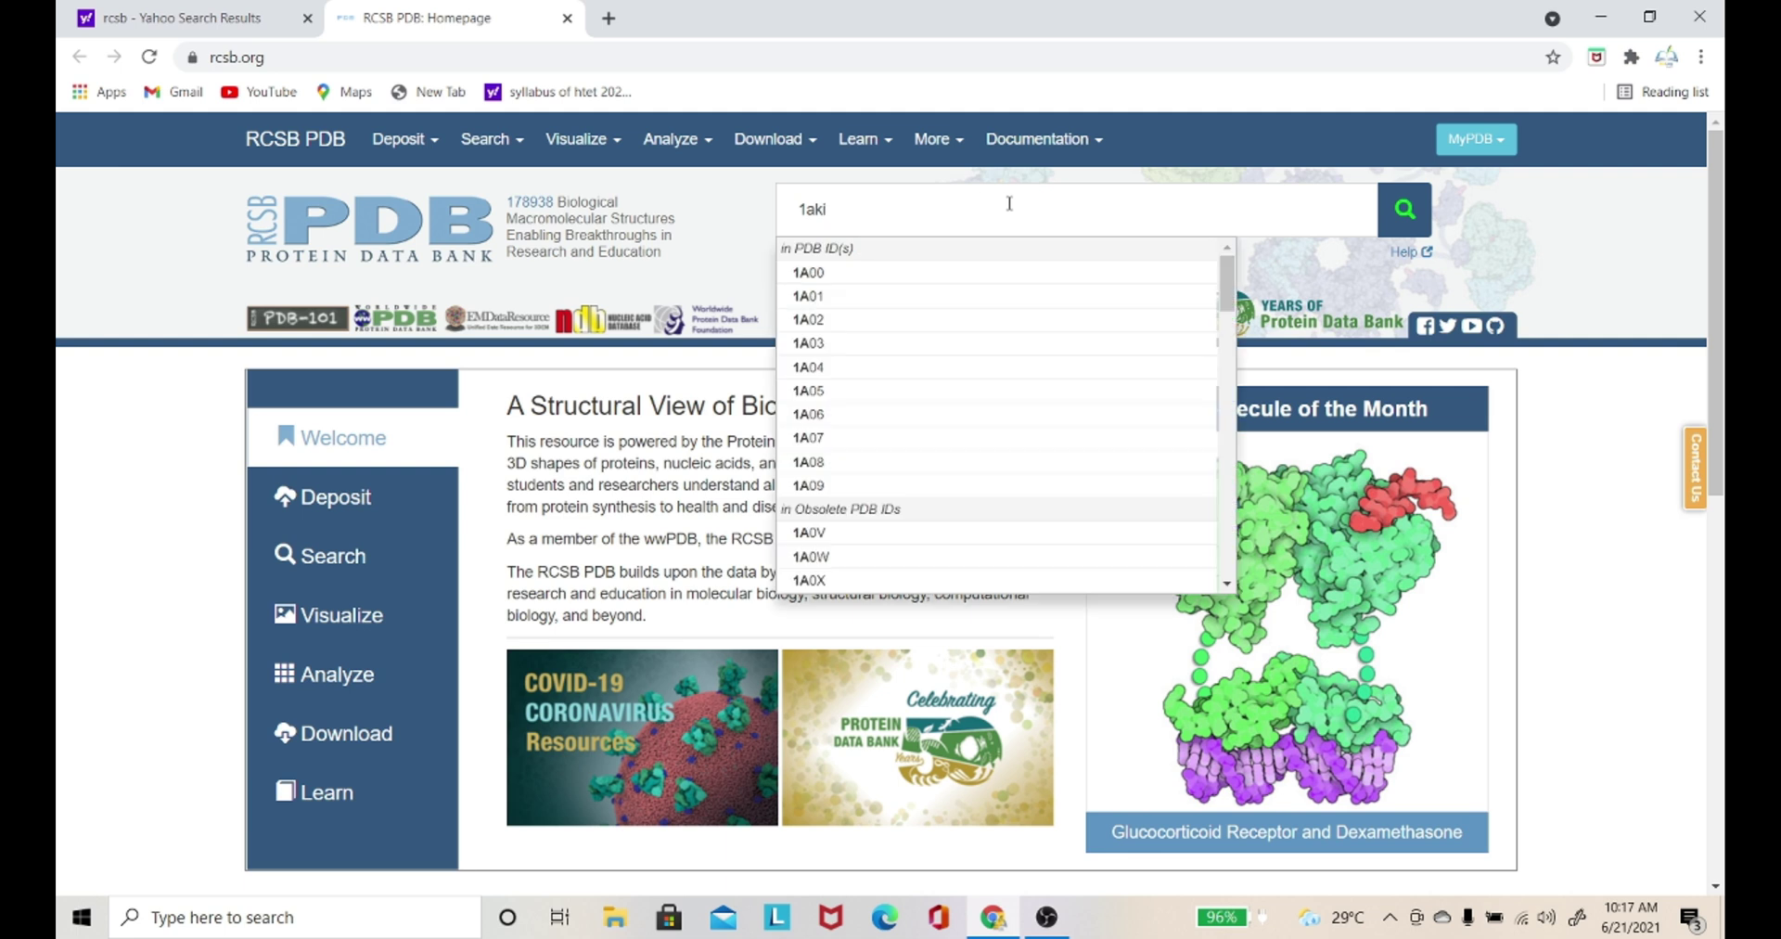
{"action": "key", "text": "Return"}
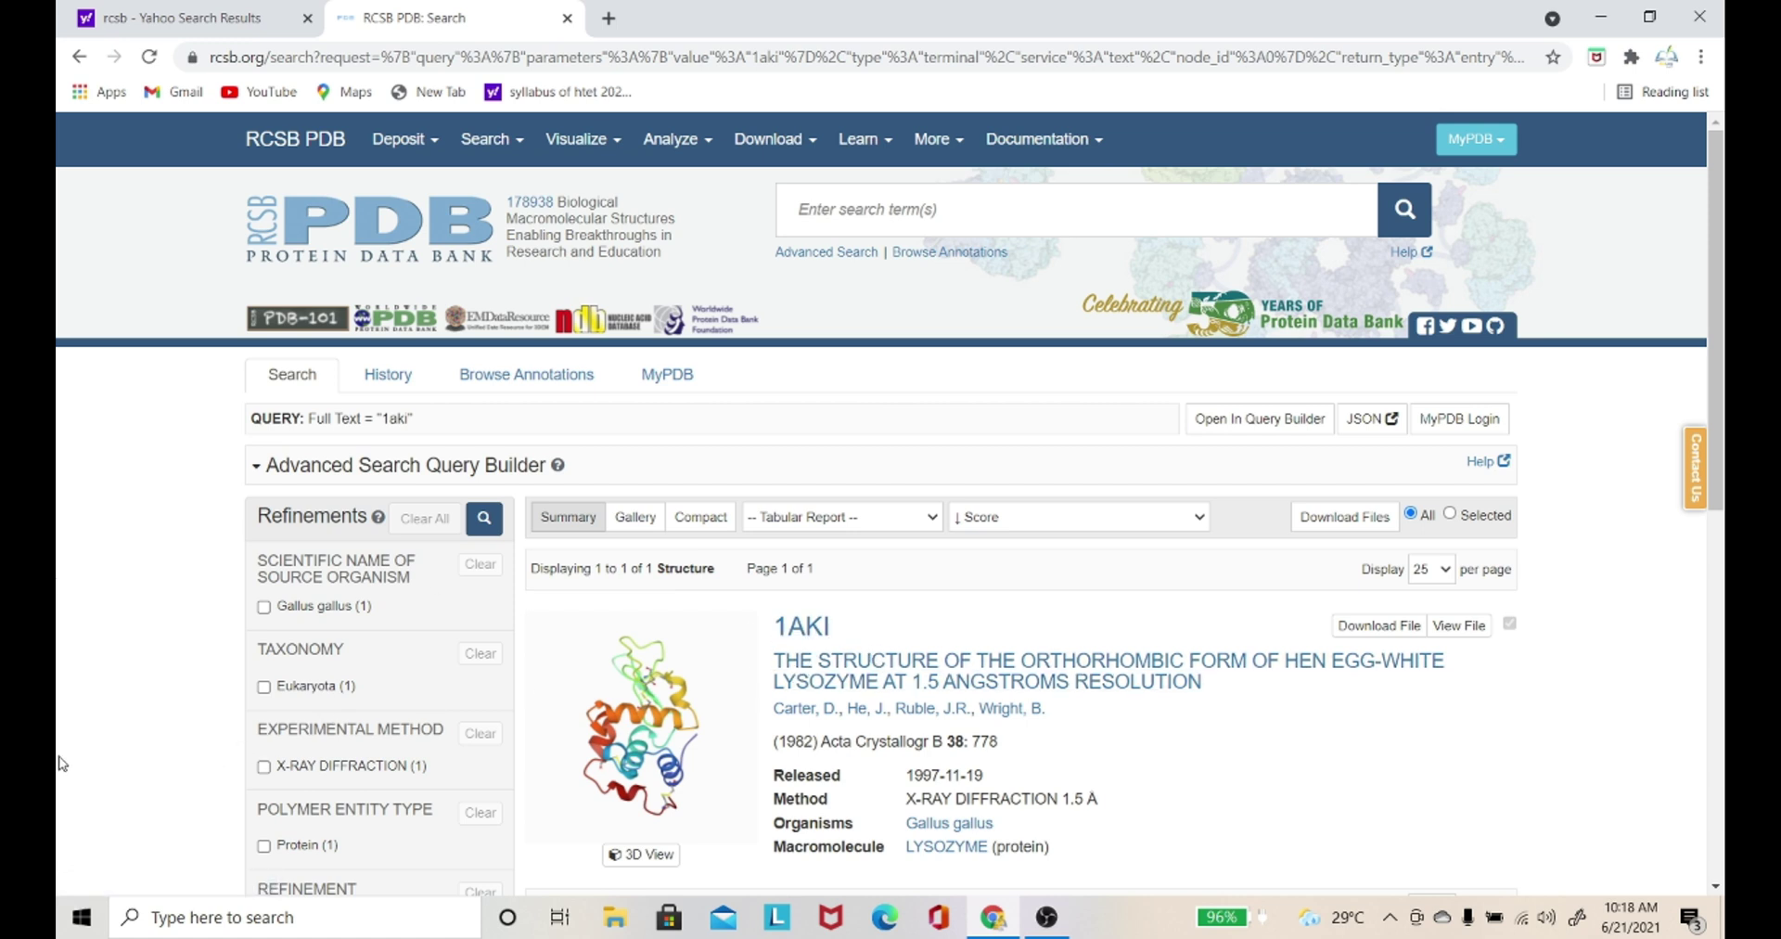
{"action": "scroll", "coordinate": [58, 763], "scroll_direction": "down", "scroll_amount": 2}
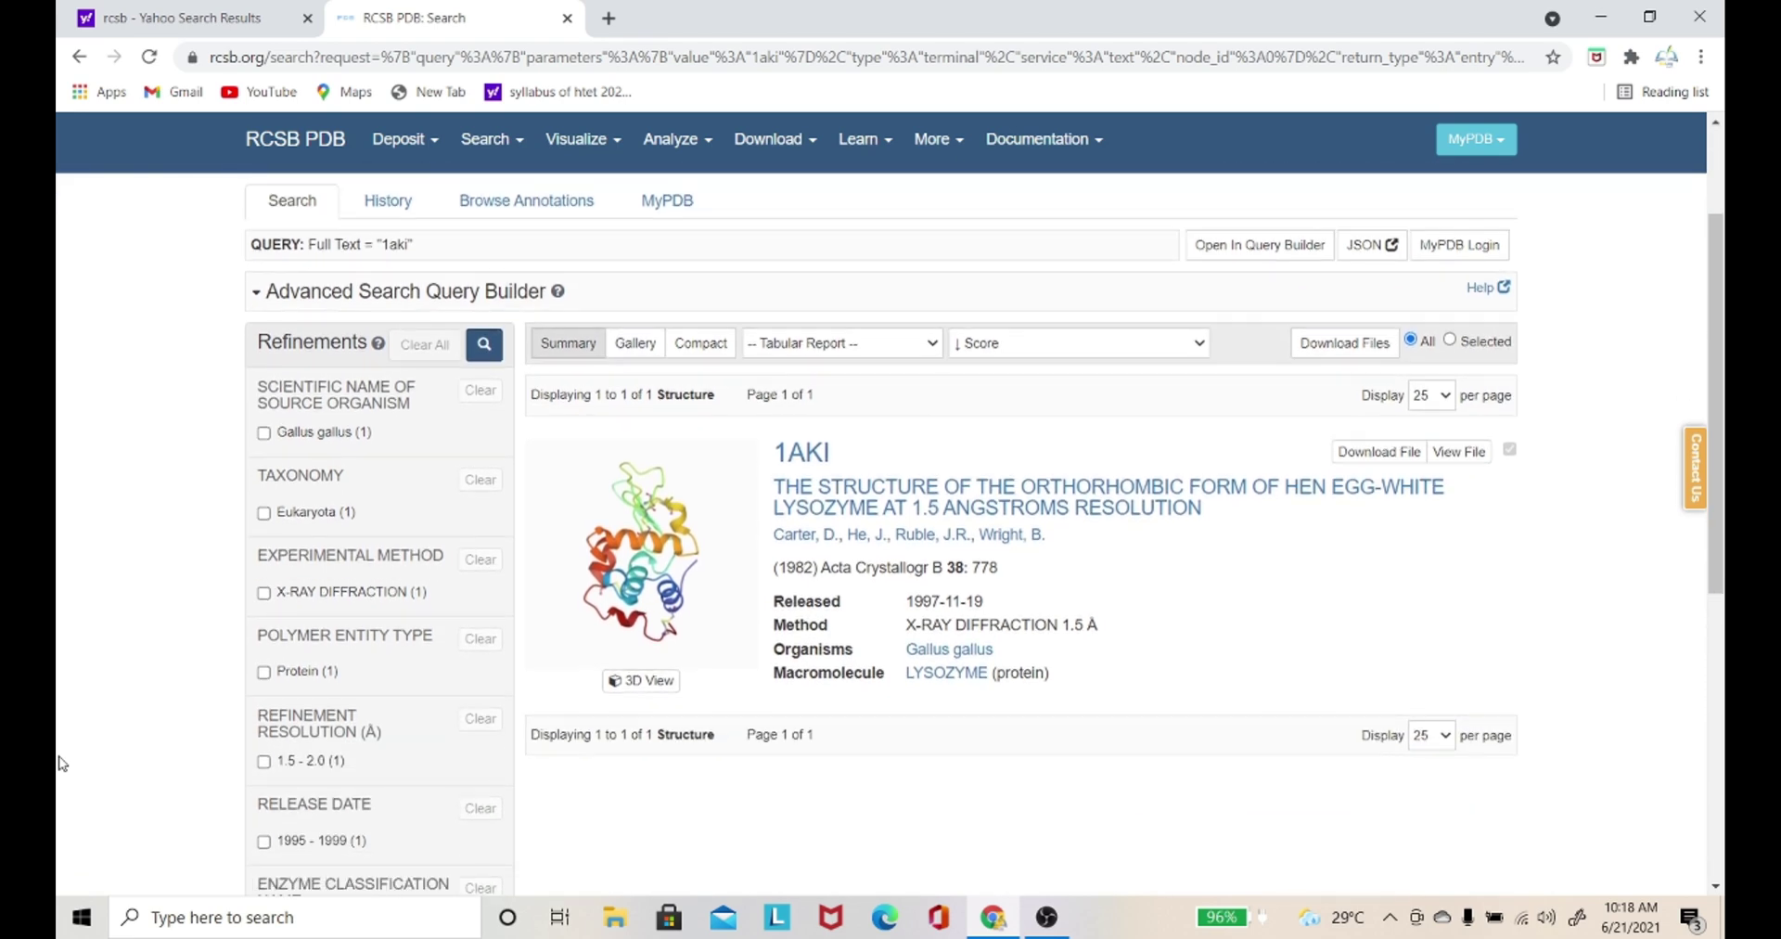
{"action": "scroll", "coordinate": [59, 762], "scroll_direction": "down", "scroll_amount": 1}
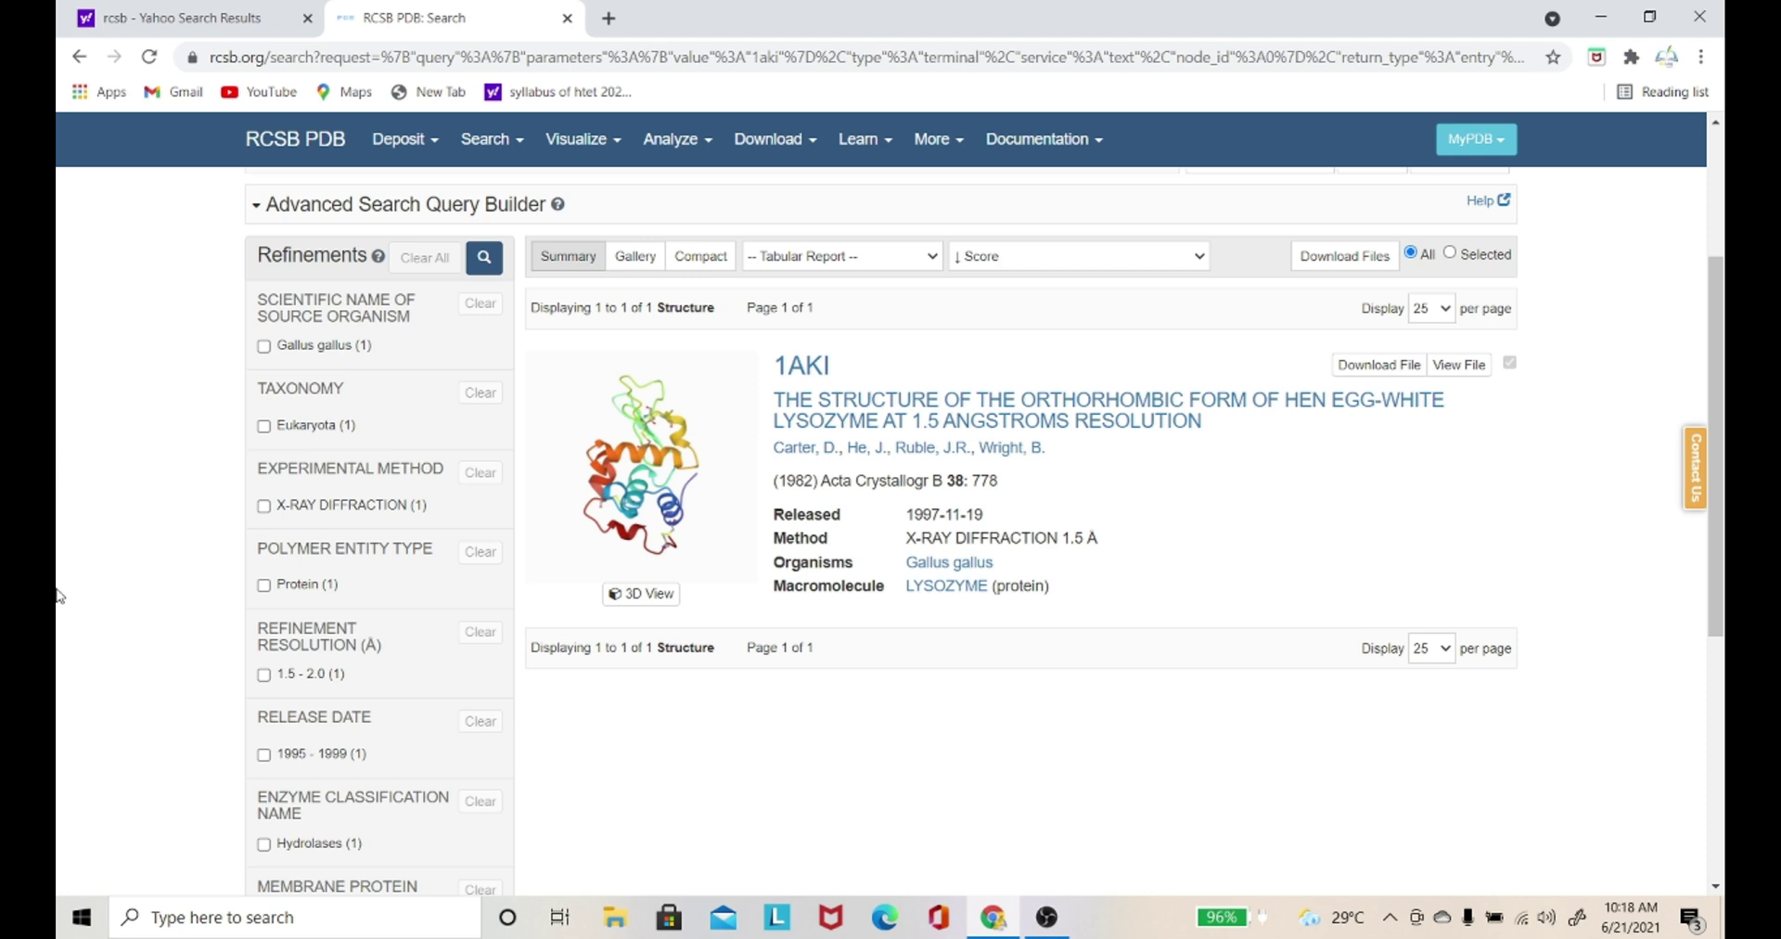
- Open the 1AKI 3D View page and bring the Mol* viewer into view
{"action": "left_click", "coordinate": [657, 599]}
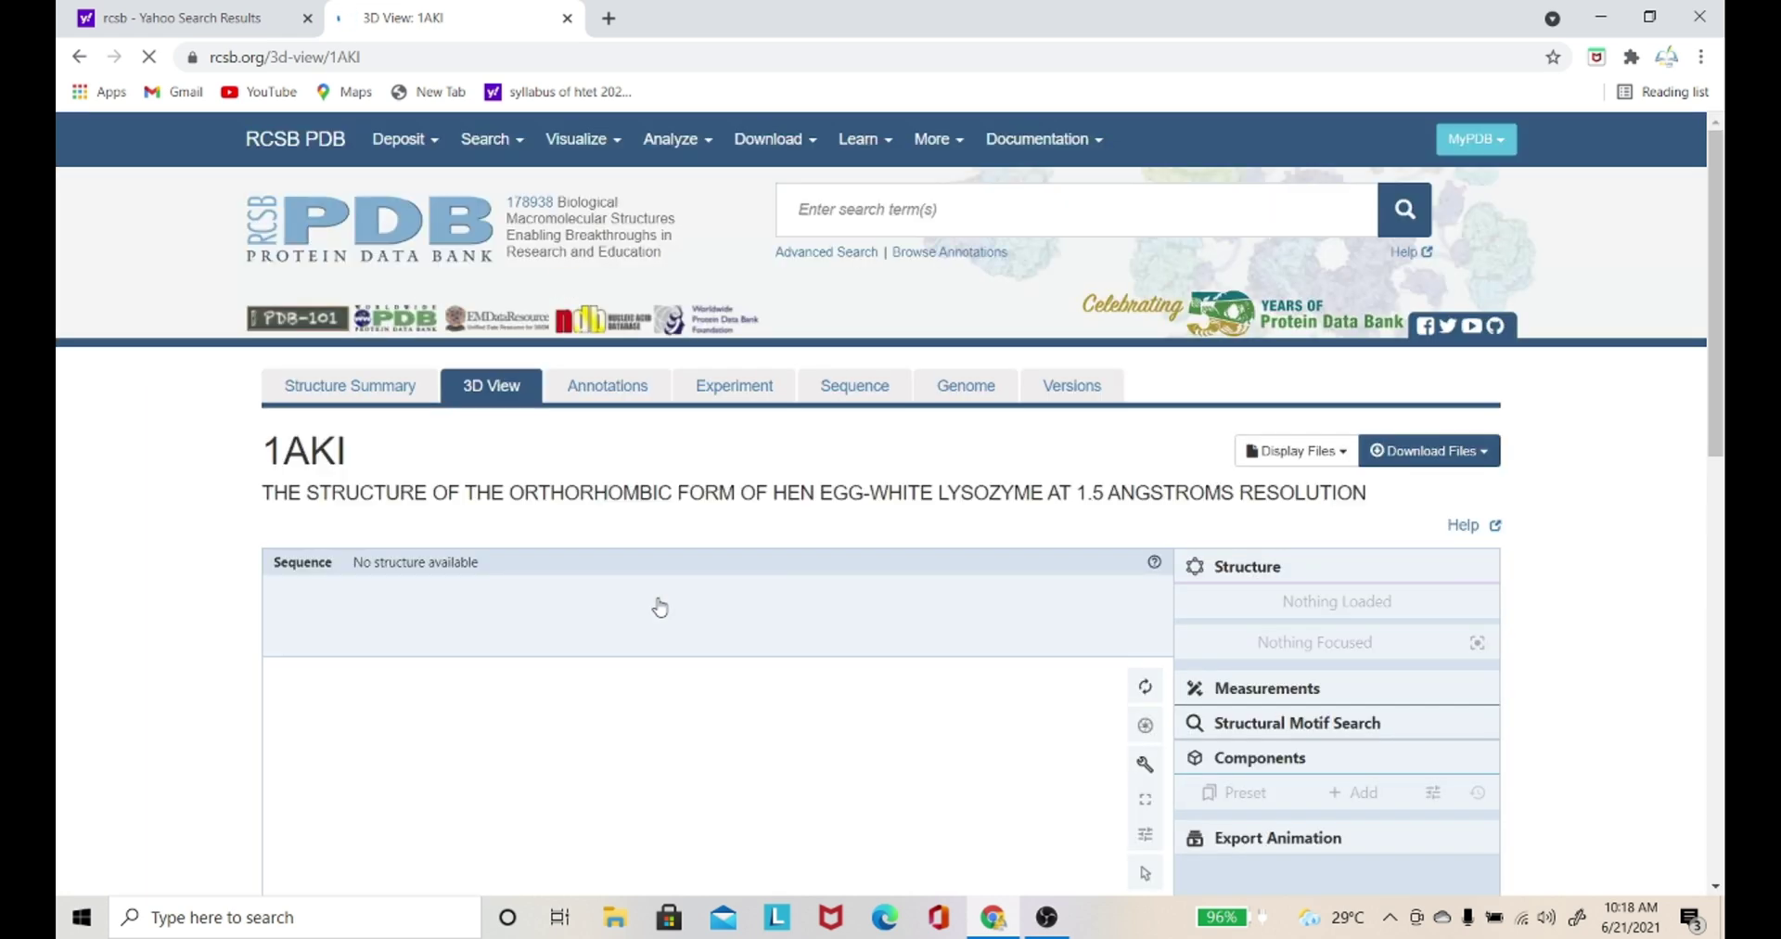
{"action": "scroll", "coordinate": [59, 575], "scroll_direction": "down", "scroll_amount": 1}
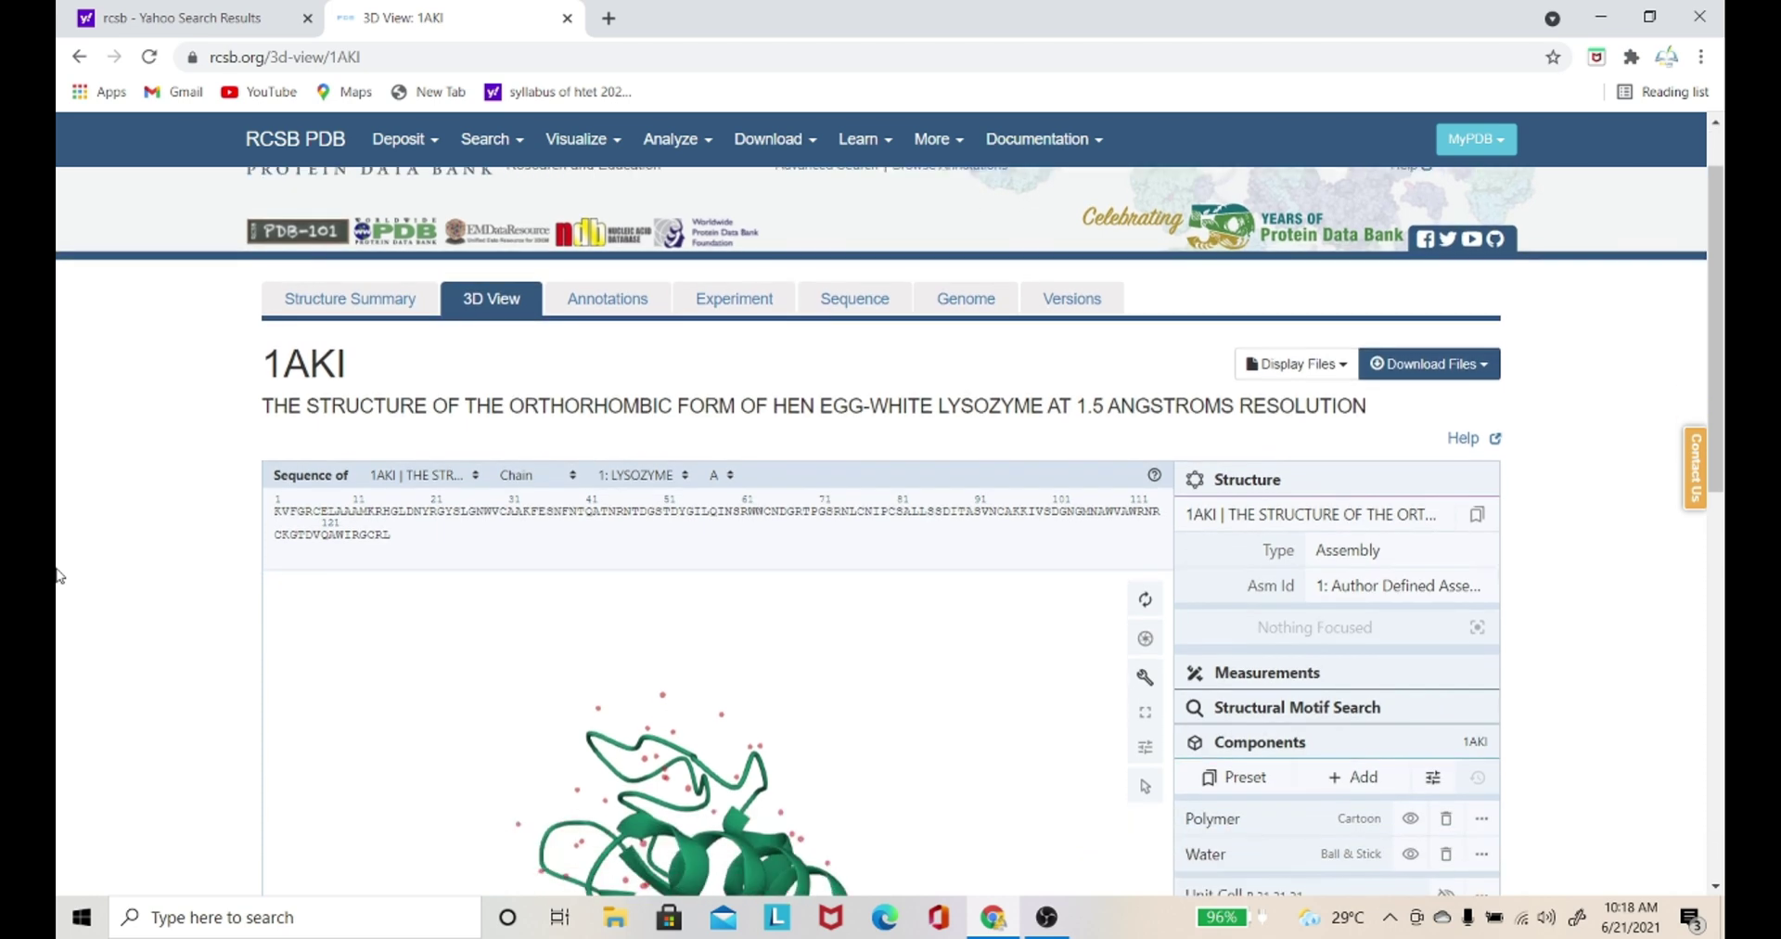
{"action": "scroll", "coordinate": [60, 575], "scroll_direction": "down", "scroll_amount": 3}
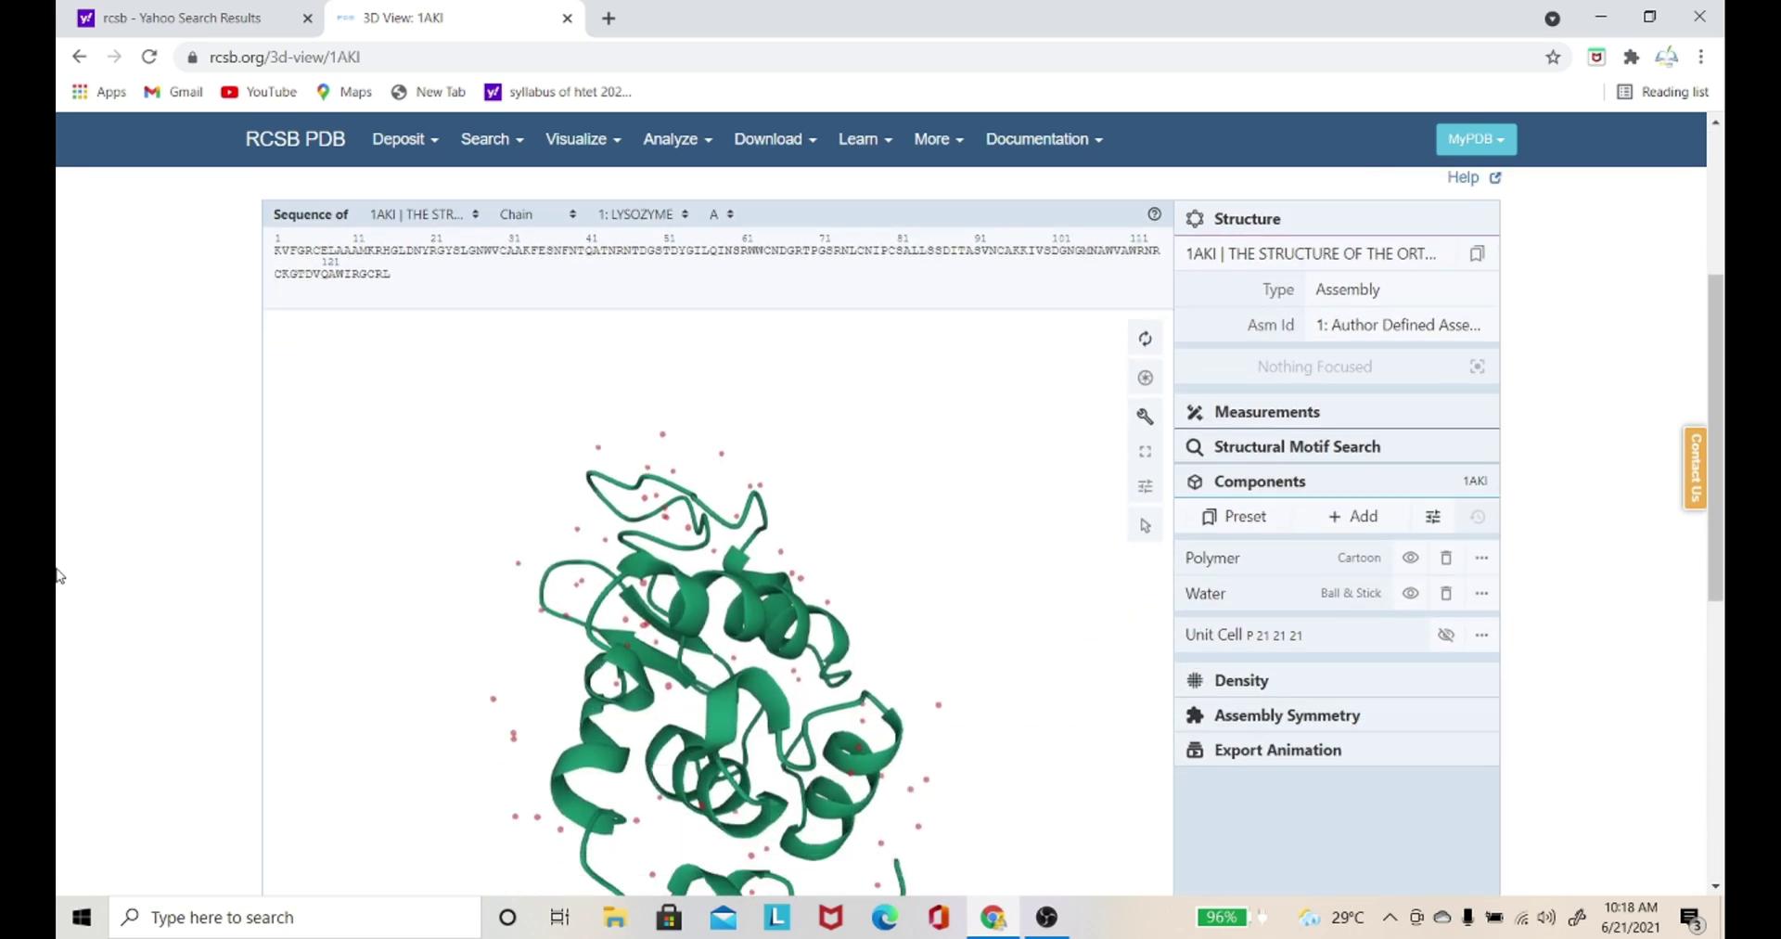
{"action": "scroll", "coordinate": [60, 575], "scroll_direction": "down", "scroll_amount": 3}
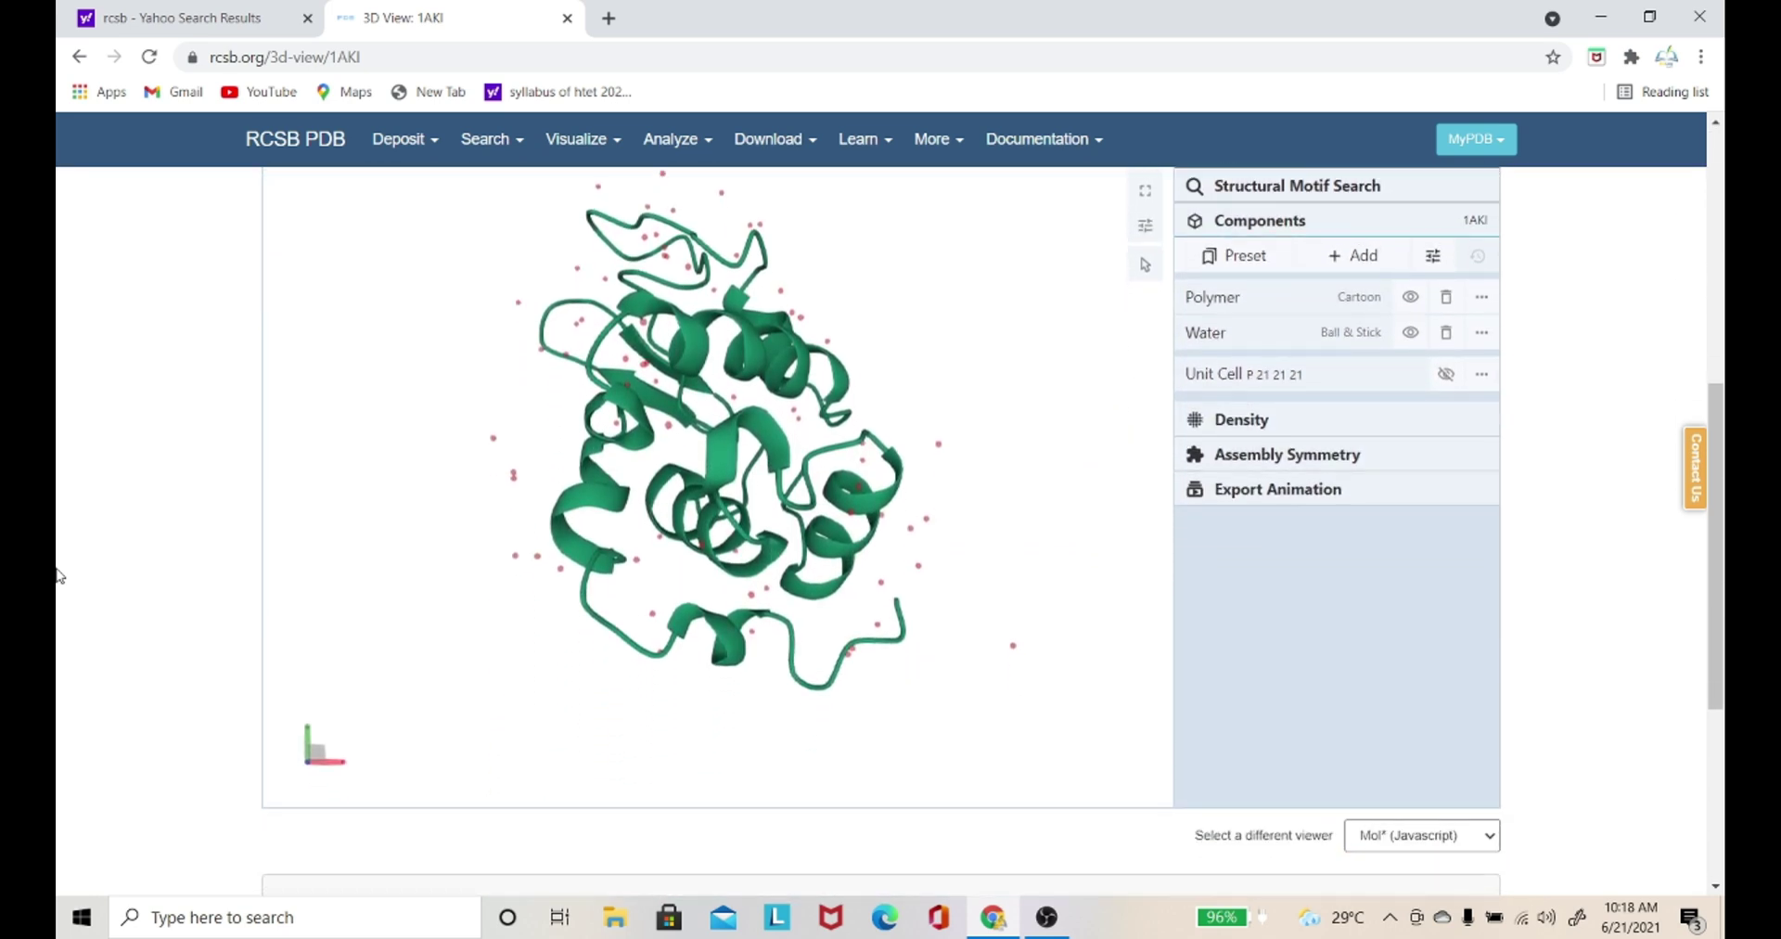
- Rotate the green lysozyme cartoon model to a new orientation in Mol*
{"action": "mouse_move", "coordinate": [668, 593]}
{"action": "left_mouse_down"}
{"action": "mouse_move", "coordinate": [626, 604]}
{"action": "mouse_move", "coordinate": [656, 369]}
{"action": "mouse_move", "coordinate": [464, 471]}
{"action": "mouse_move", "coordinate": [492, 529]}
{"action": "mouse_move", "coordinate": [705, 511]}
{"action": "mouse_move", "coordinate": [680, 469]}
{"action": "mouse_move", "coordinate": [623, 487]}
{"action": "mouse_move", "coordinate": [691, 530]}
{"action": "mouse_move", "coordinate": [657, 619]}
{"action": "left_mouse_up"}
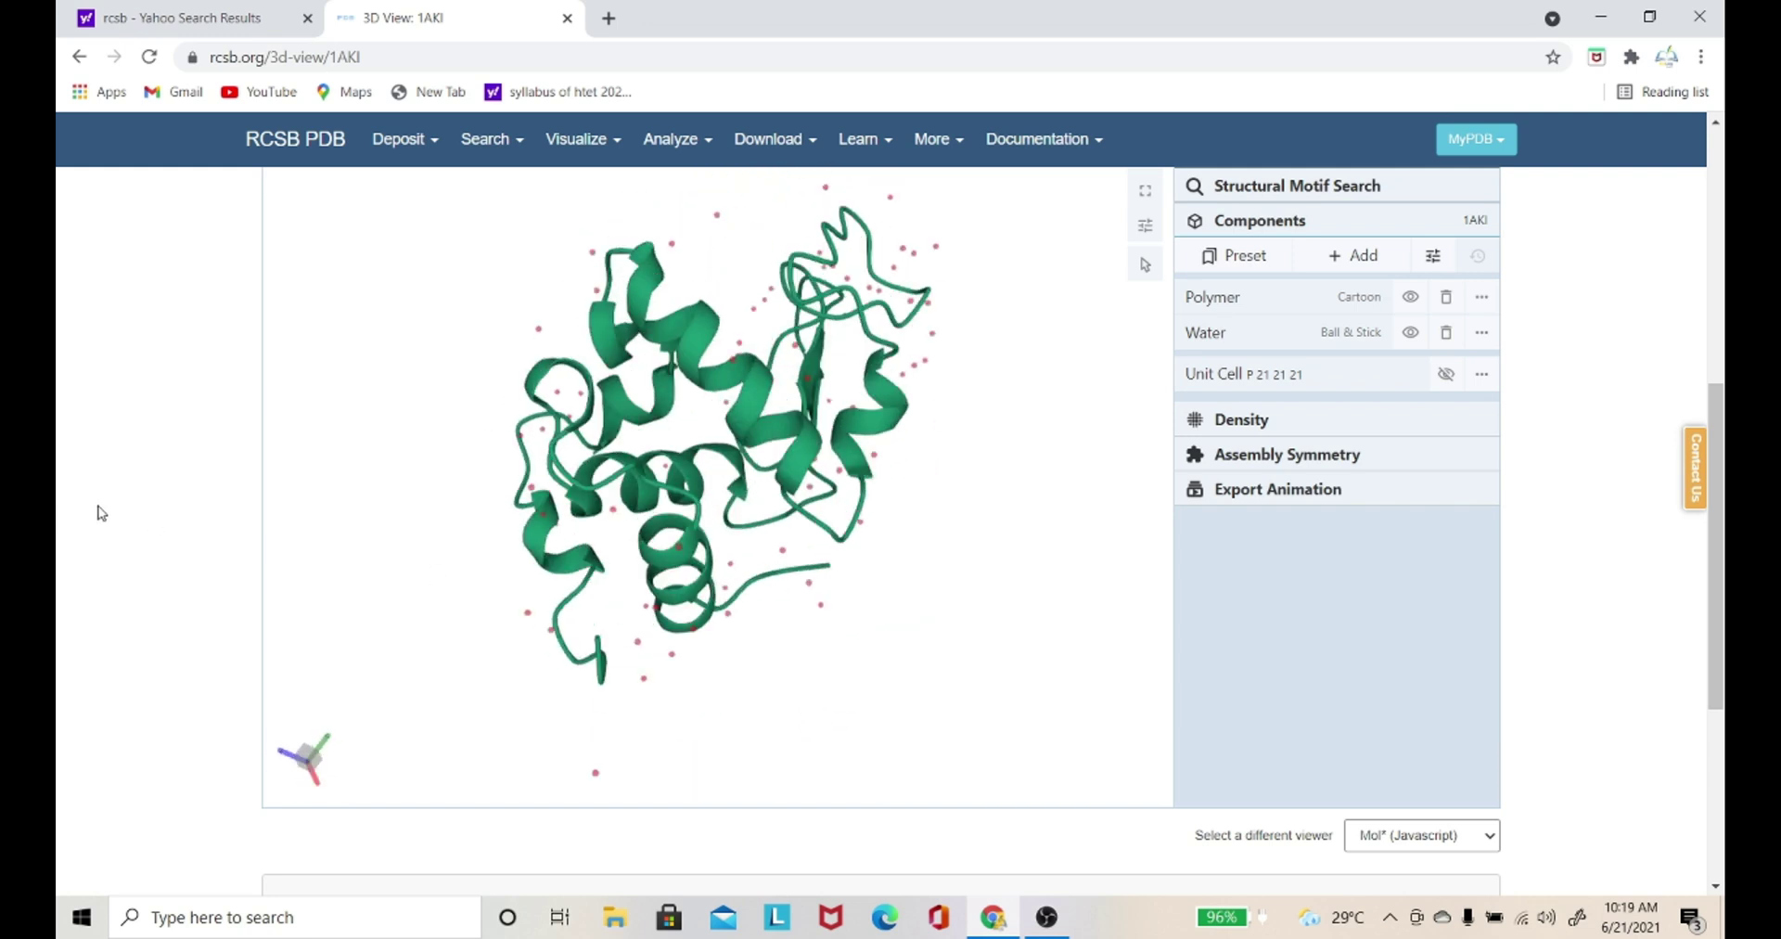
{"action": "scroll", "coordinate": [102, 513], "scroll_direction": "up", "scroll_amount": 1}
{"action": "scroll", "coordinate": [102, 513], "scroll_direction": "up", "scroll_amount": 6}
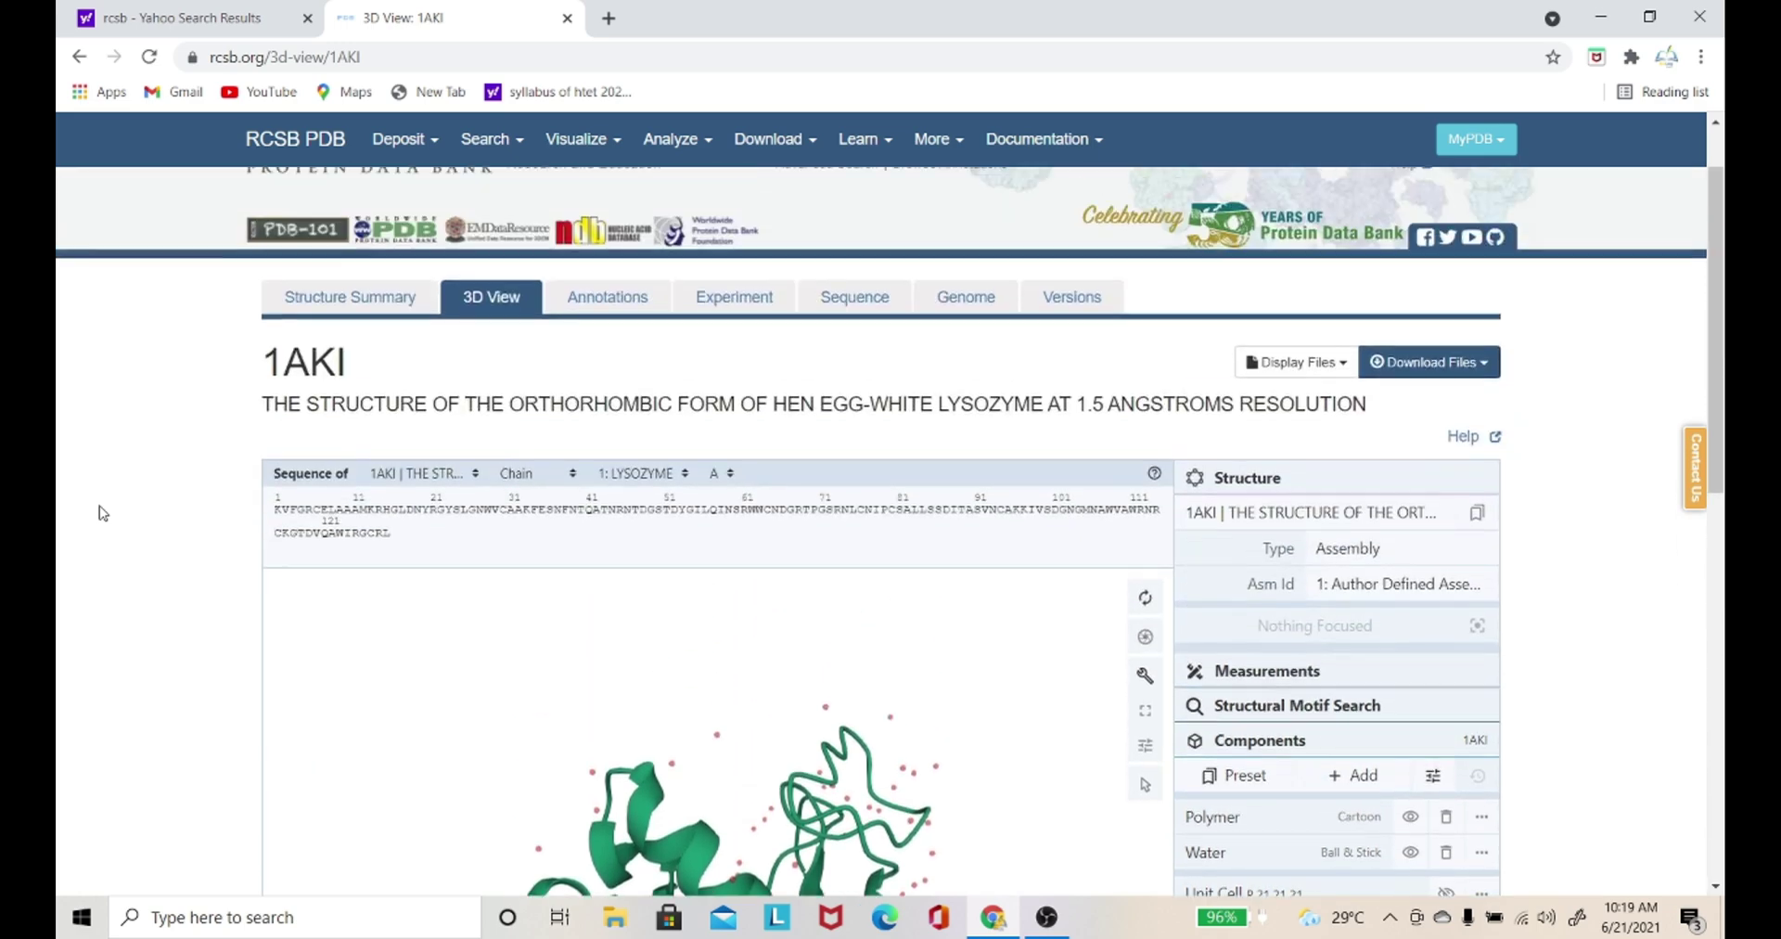
{"action": "scroll", "coordinate": [102, 513], "scroll_direction": "down", "scroll_amount": 3}
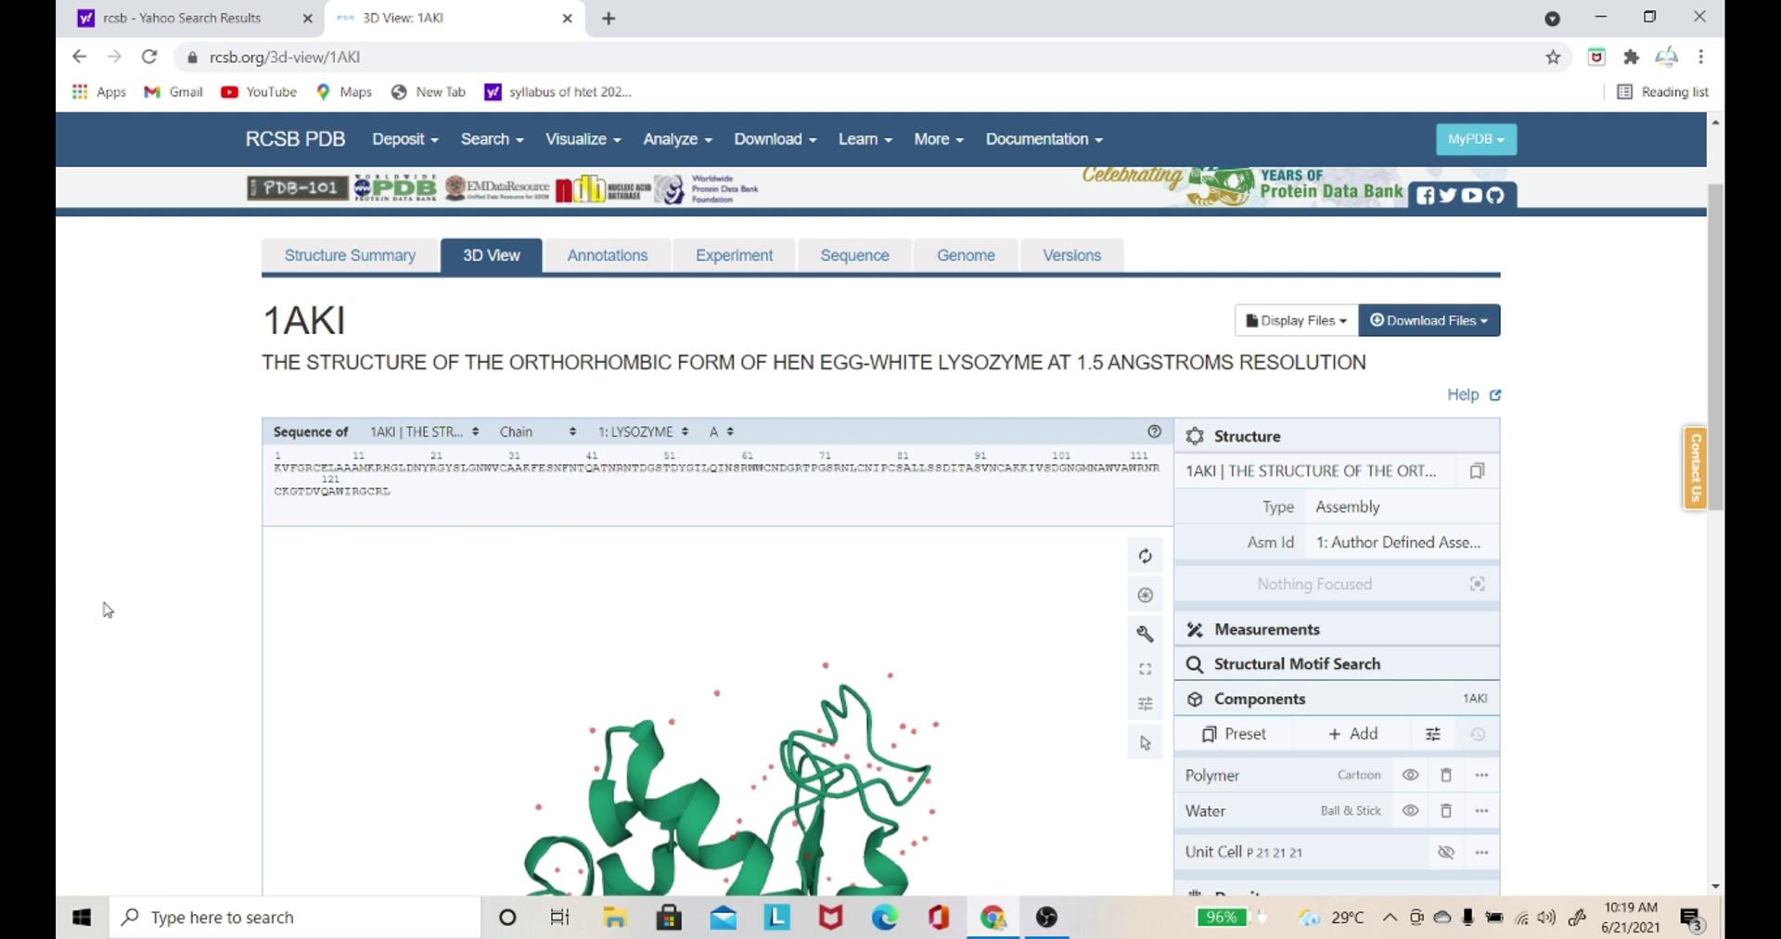
{"action": "scroll", "coordinate": [107, 609], "scroll_direction": "down", "scroll_amount": 3}
{"action": "scroll", "coordinate": [107, 610], "scroll_direction": "down", "scroll_amount": 3}
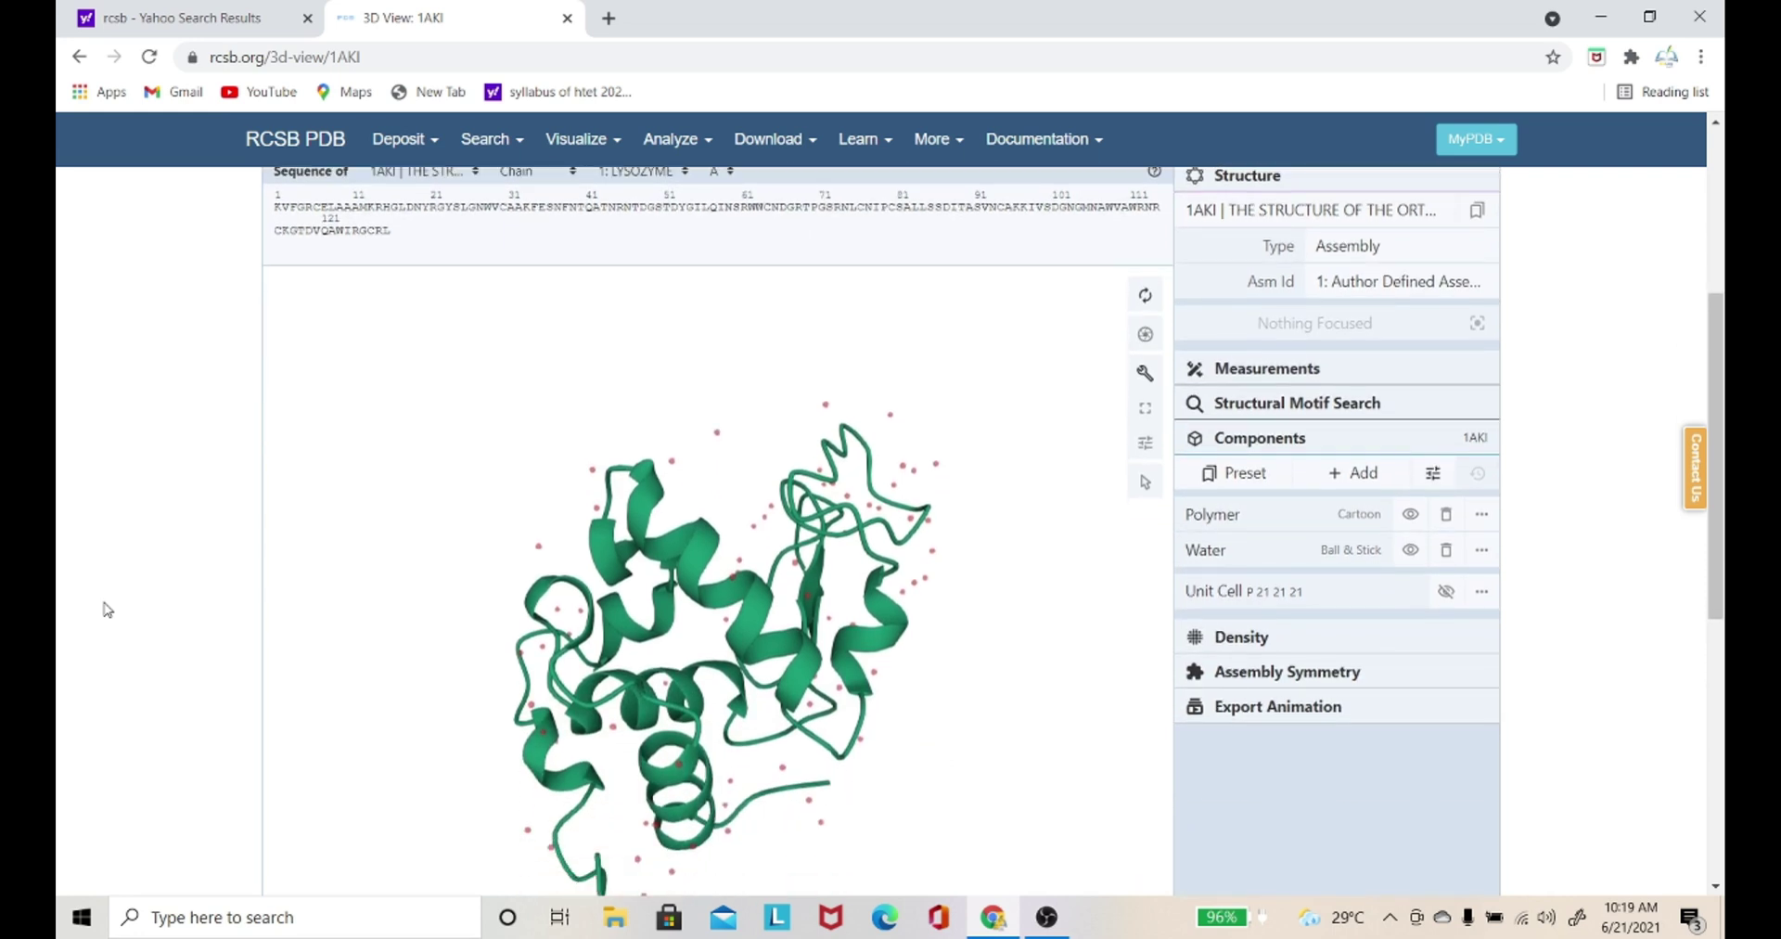